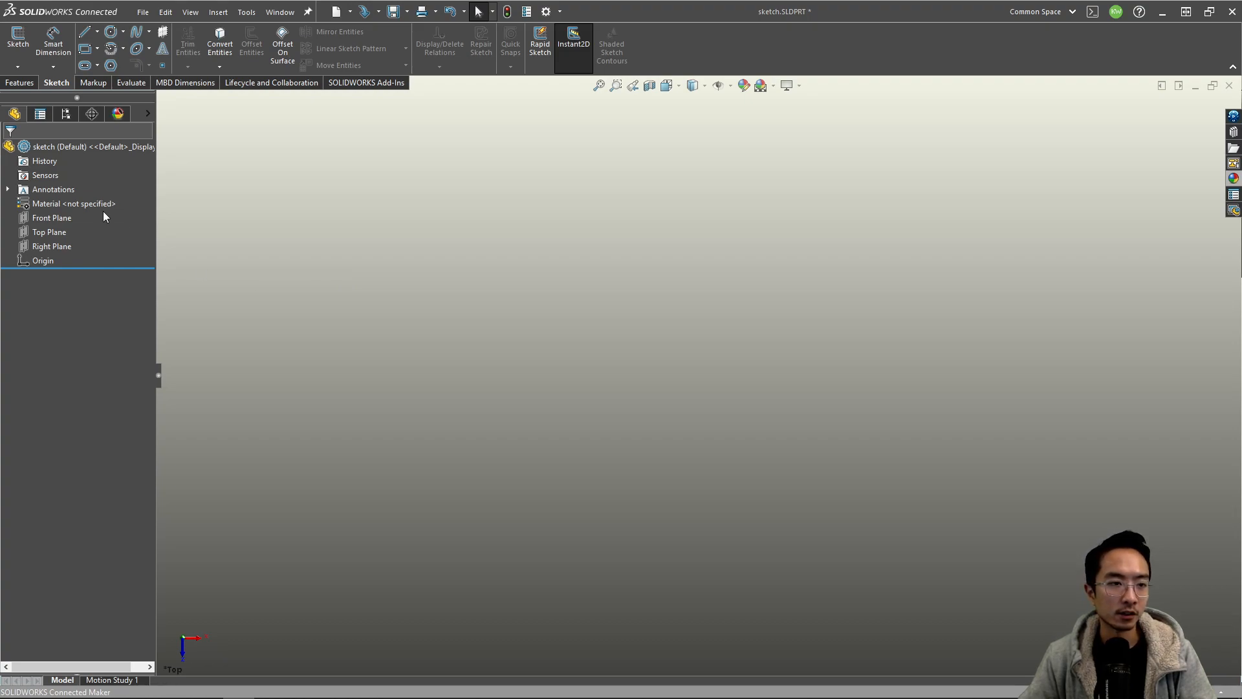
pyautogui.click(18, 67)
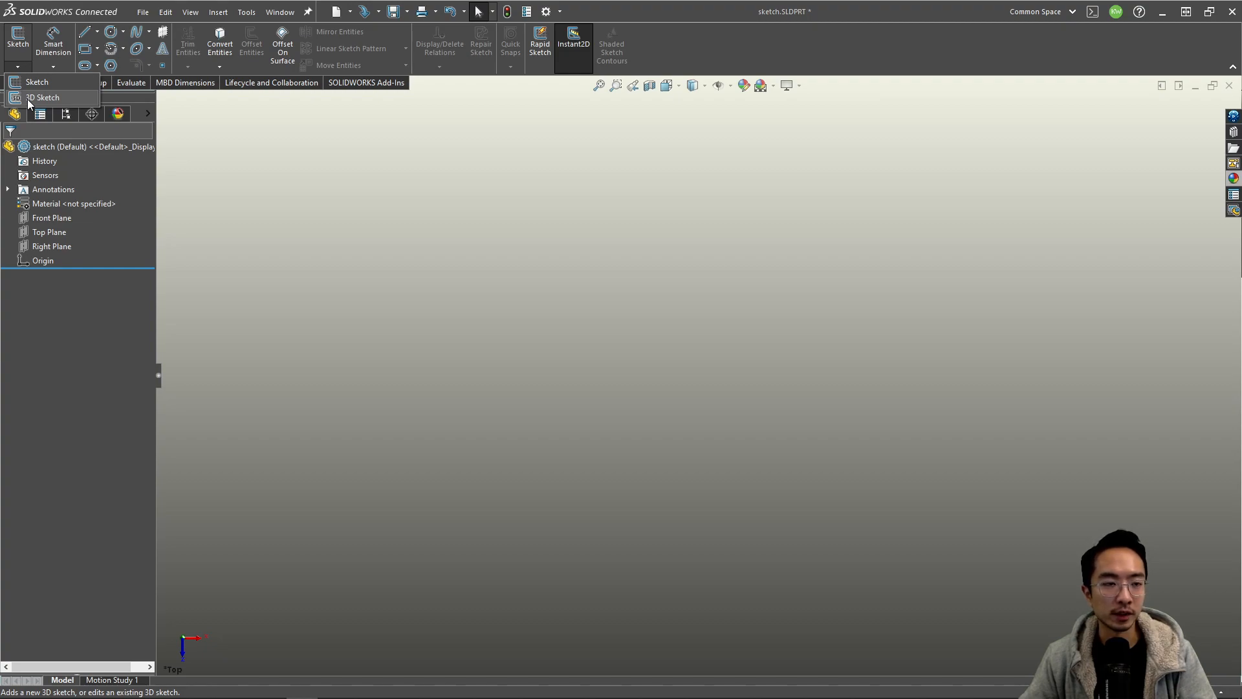
pyautogui.click(48, 84)
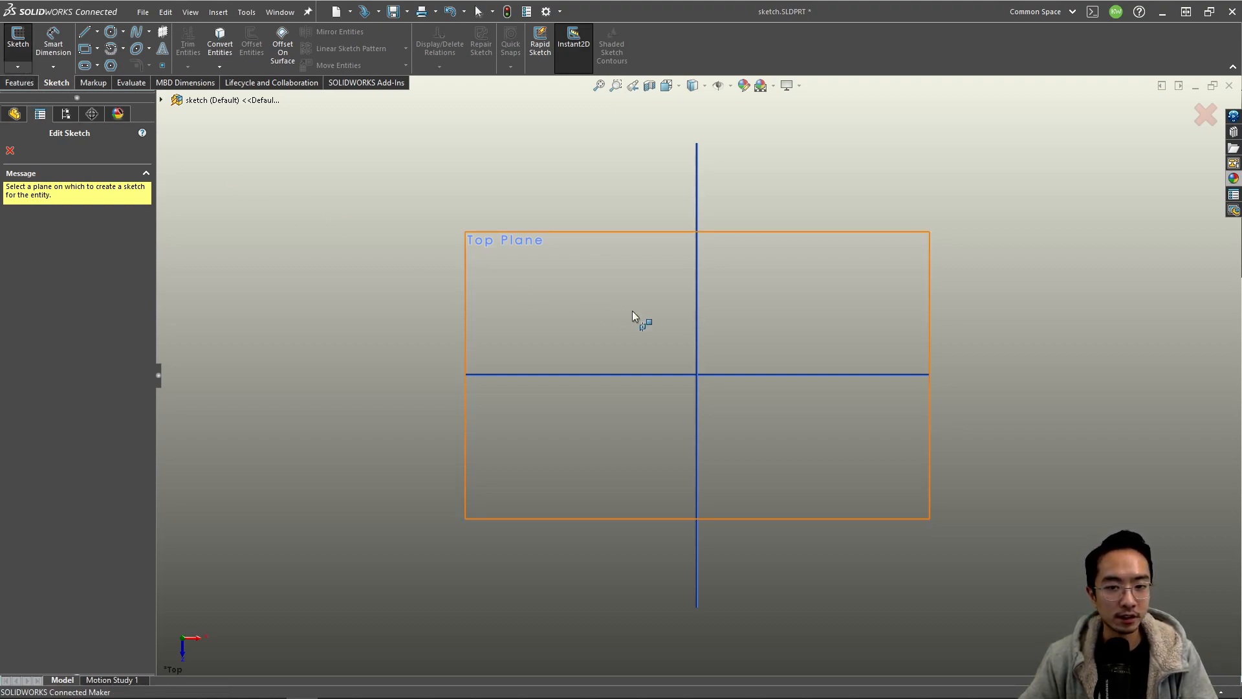
pyautogui.moveTo(436, 307); pyautogui.dragTo(457, 654, button='middle')
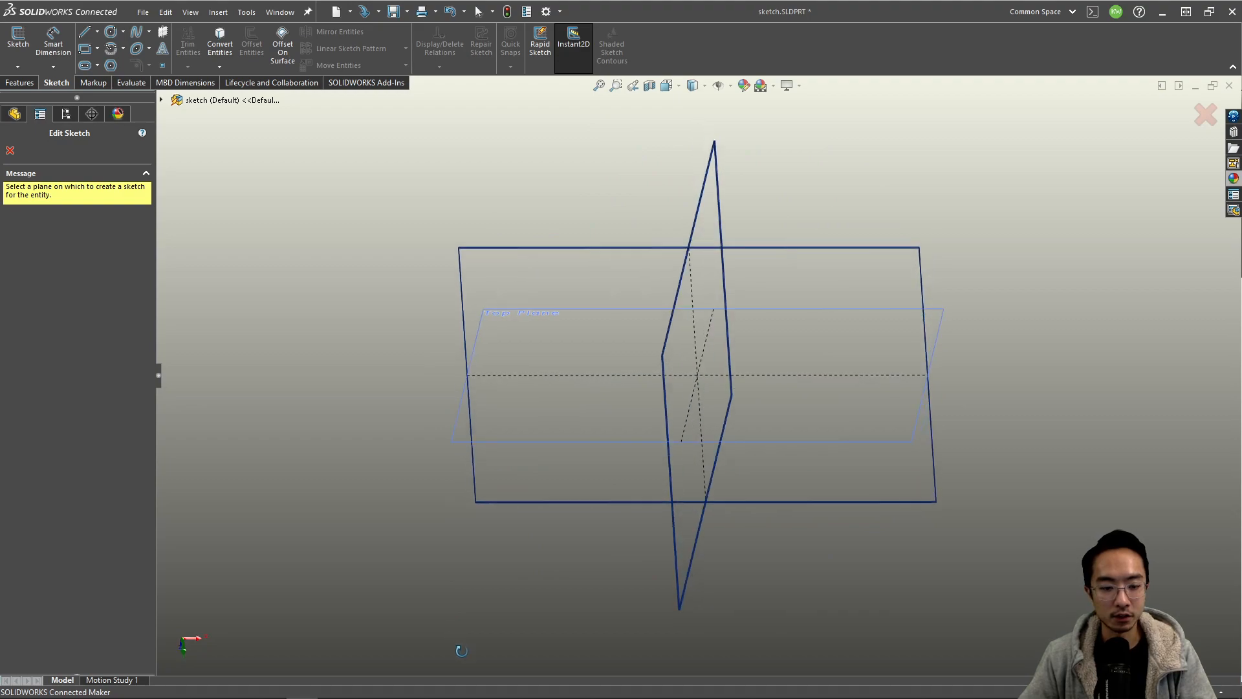
pyautogui.click(9, 150)
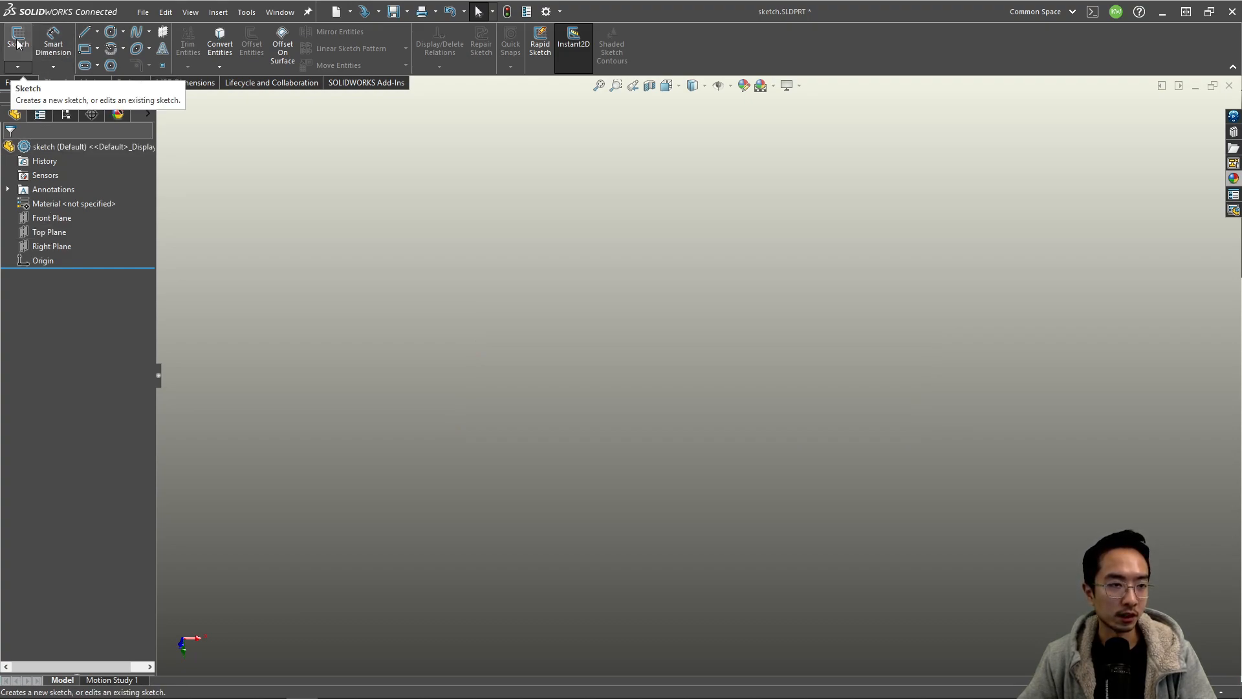
# - Start a sketch on the Top Plane and draw a single 45° line up and to the left of the origin
pyautogui.rightClick(42, 231)
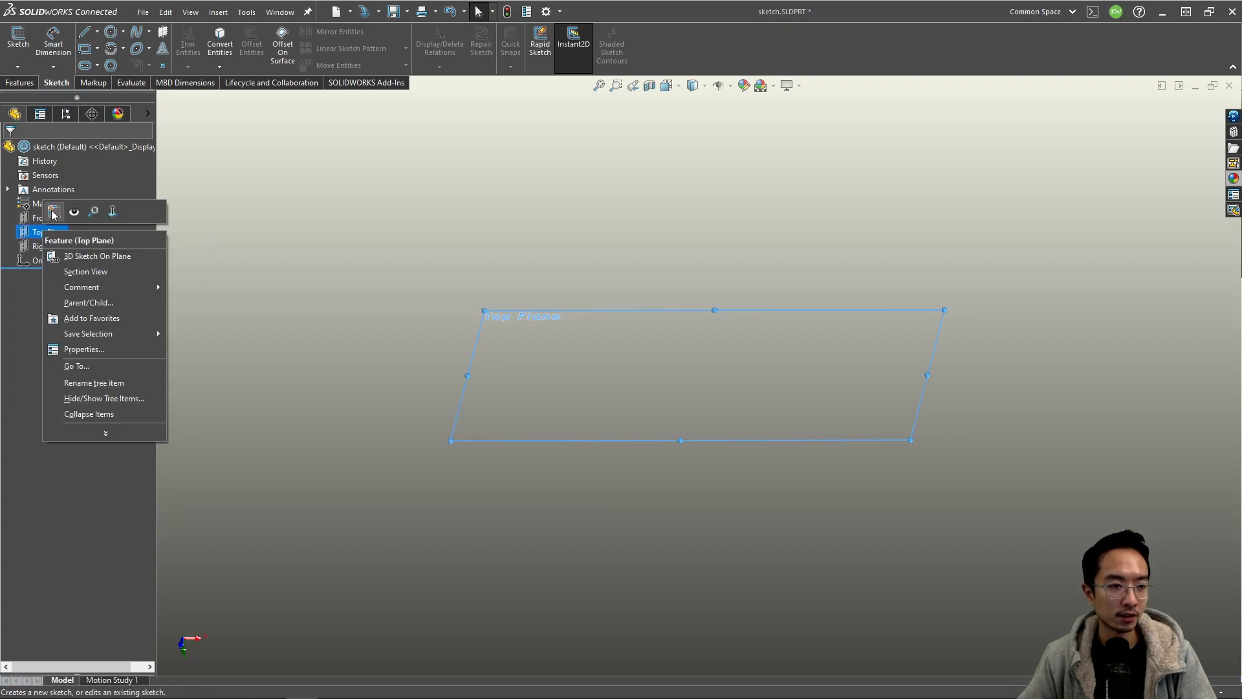
pyautogui.click(53, 211)
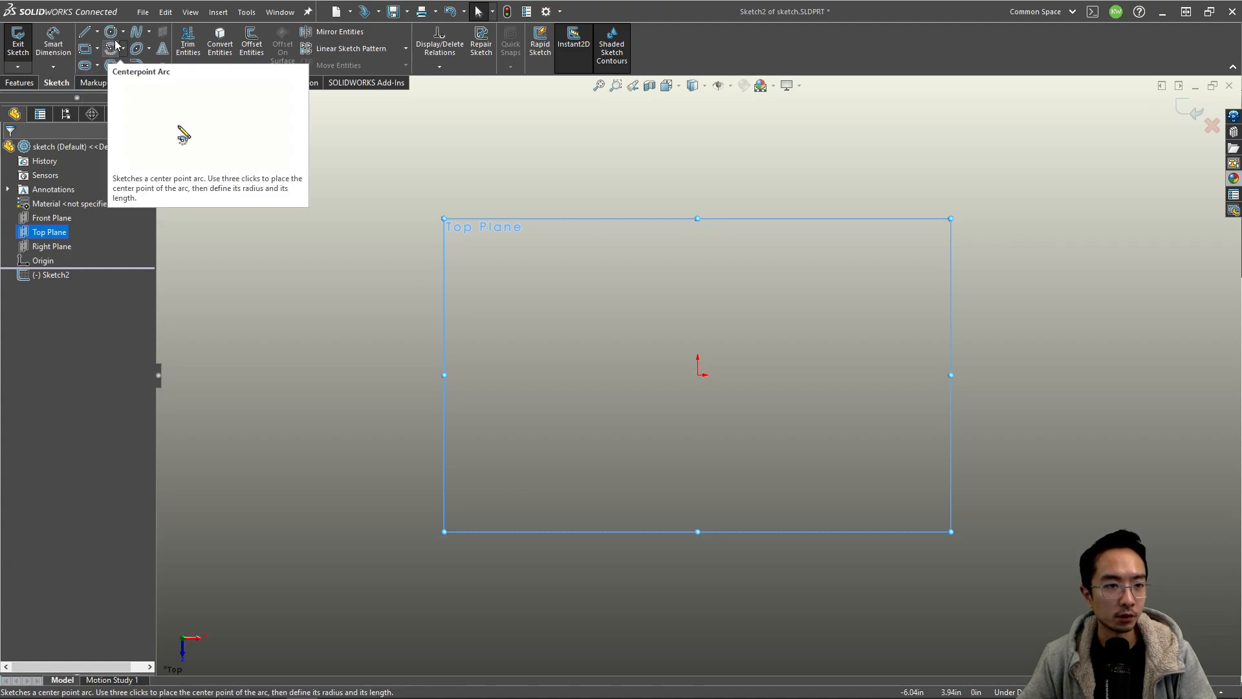
pyautogui.click(95, 38)
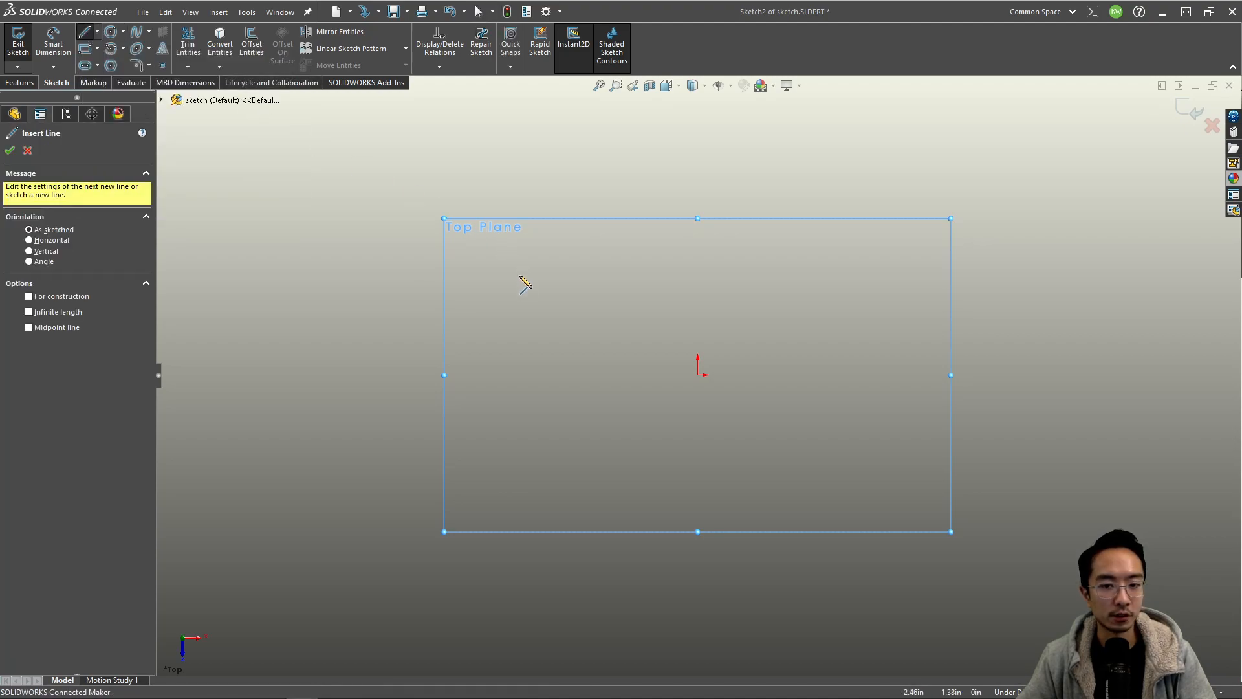
pyautogui.click(535, 327)
pyautogui.click(668, 194)
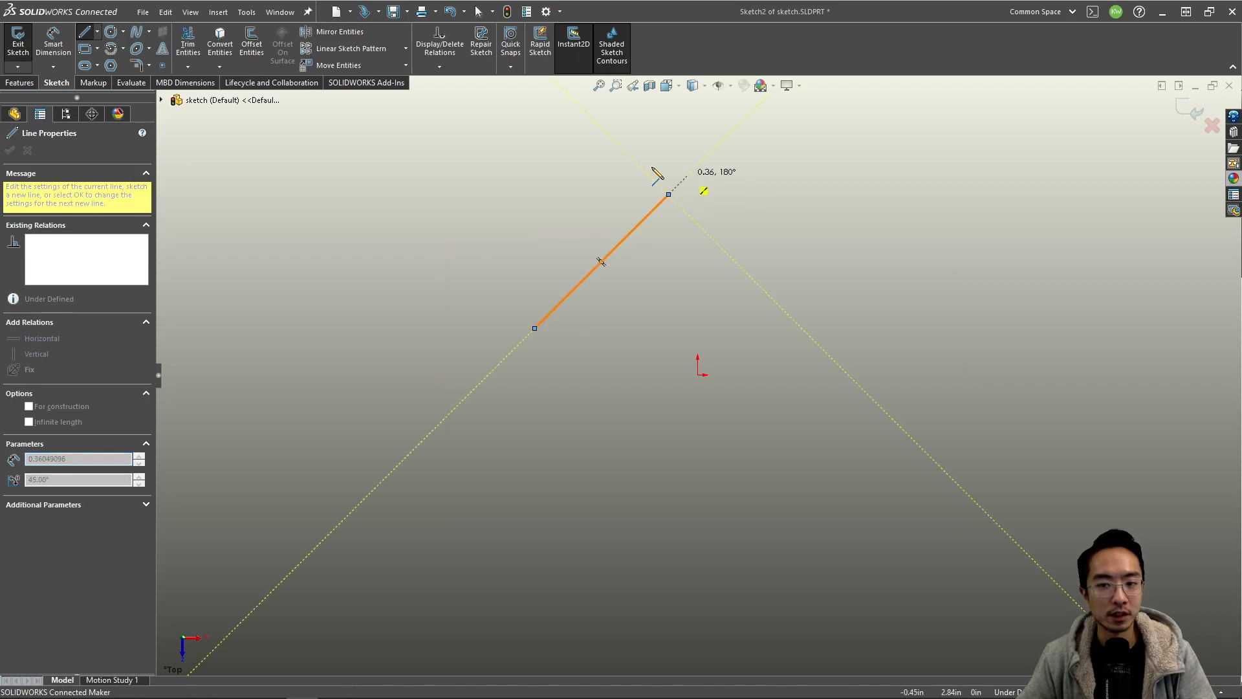
pyautogui.press('Escape')
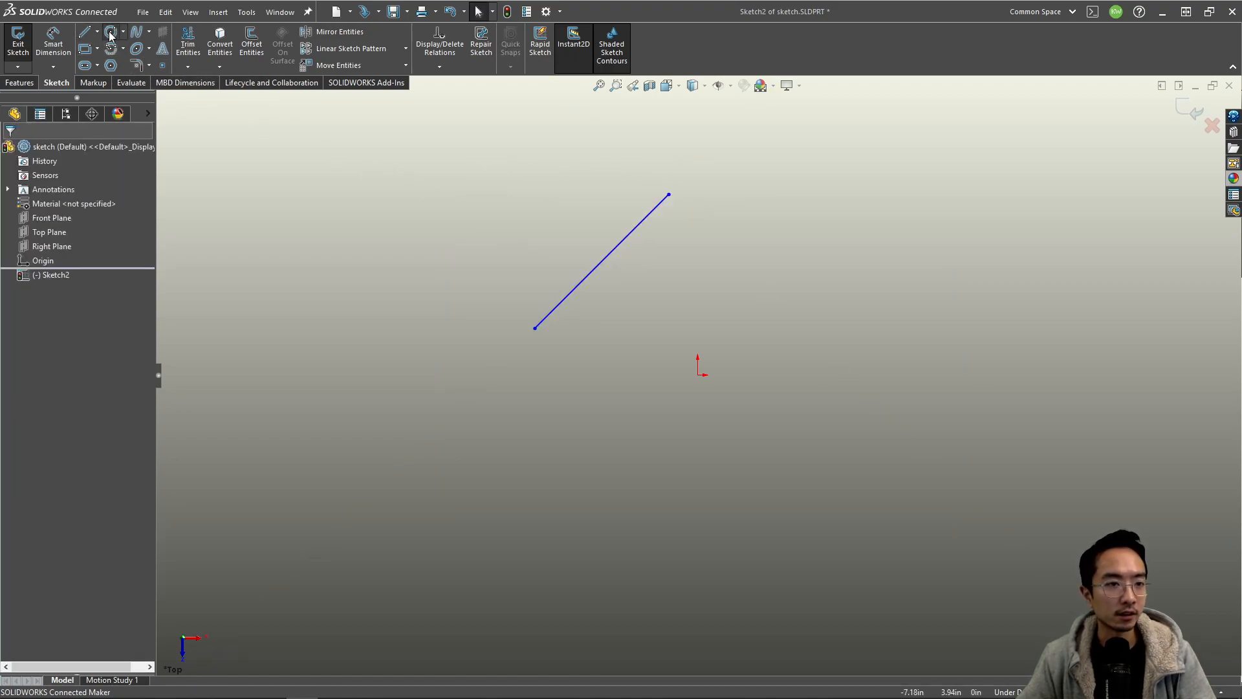
# - Draw a circle to the right of the diagonal line, centred up and to the right of the origin
pyautogui.click(111, 32)
pyautogui.moveTo(870, 320); pyautogui.dragTo(821, 218)
pyautogui.press('Escape')
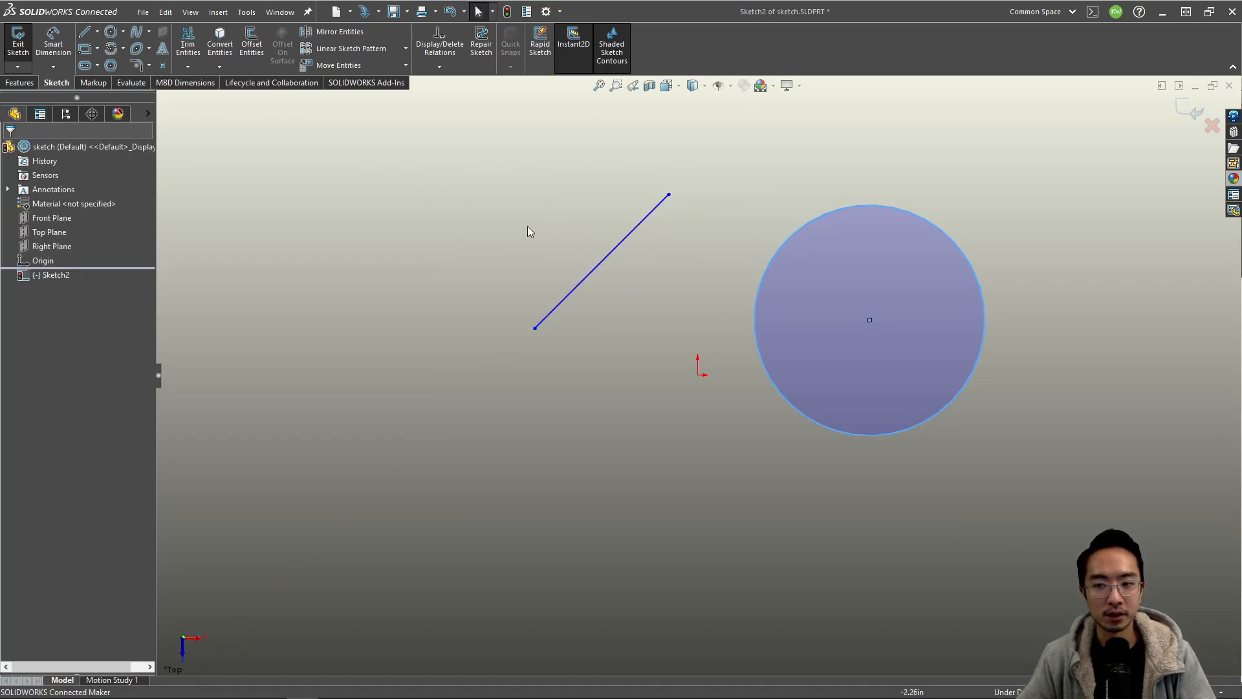
# - Draw a corner rectangle to the left of the diagonal line and exit the sketch
pyautogui.click(85, 49)
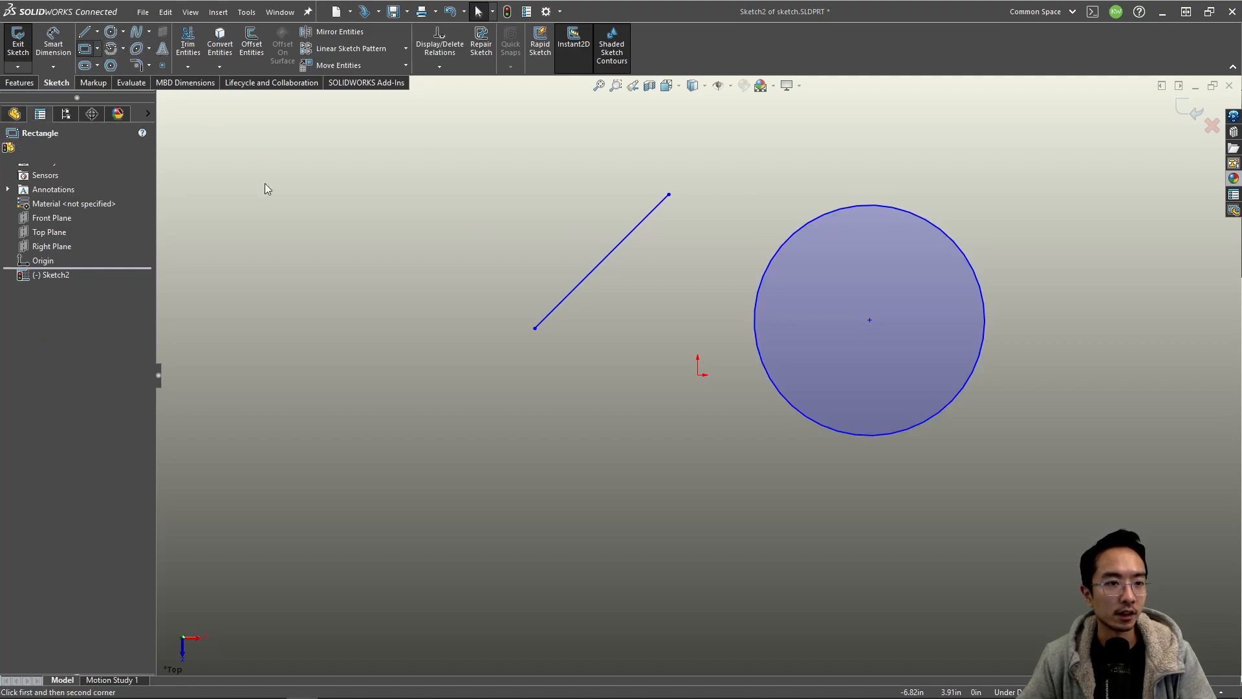
pyautogui.moveTo(322, 221)
pyautogui.mouseDown()
pyautogui.moveTo(461, 300)
pyautogui.moveTo(512, 309)
pyautogui.mouseUp()
pyautogui.press('Escape')
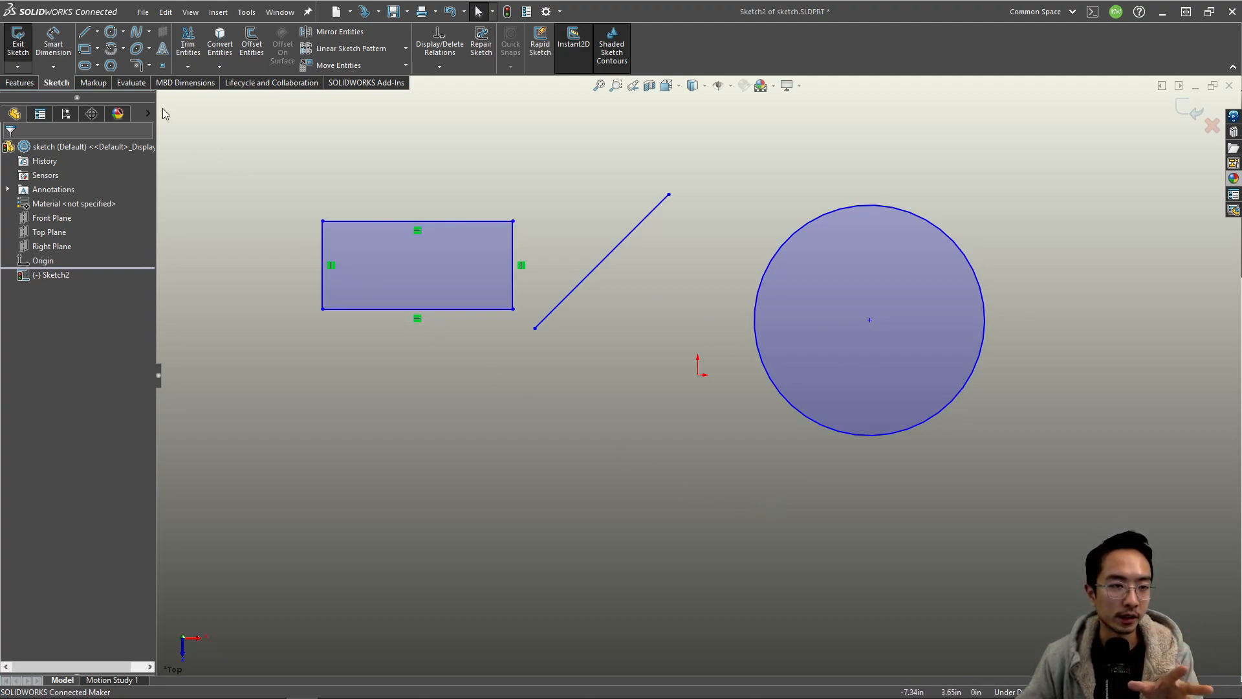
pyautogui.click(15, 41)
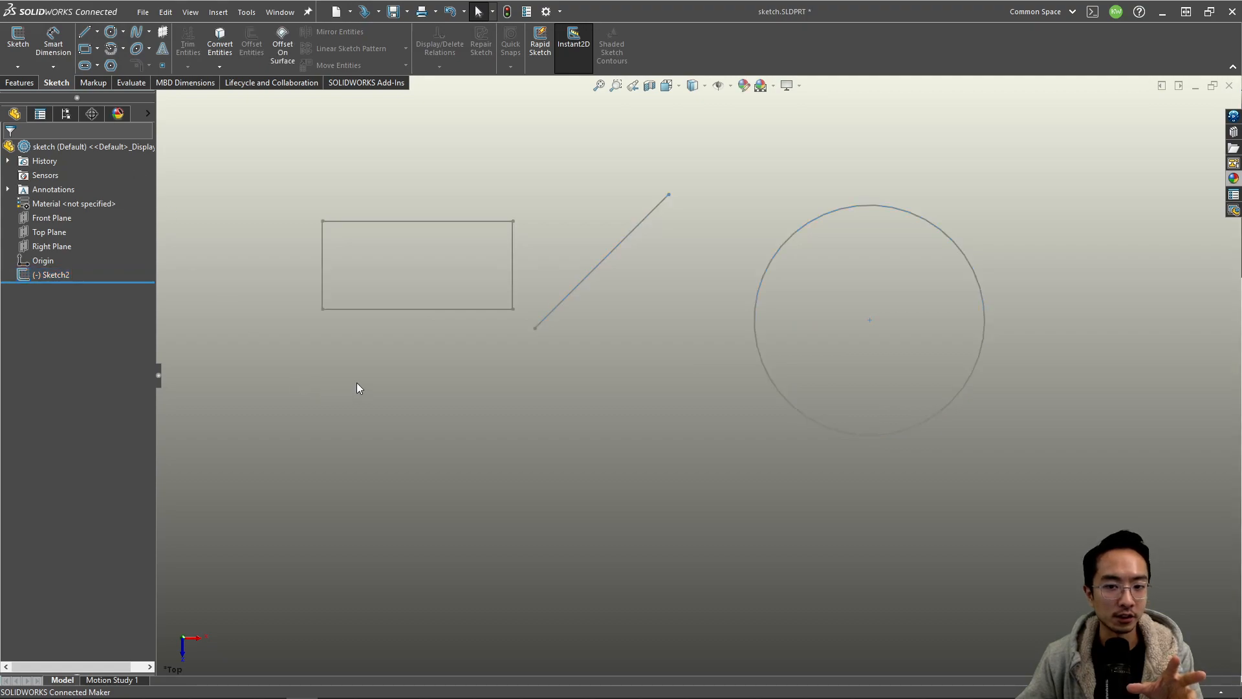
# - Examine the line, circle and rectangle sketch from tilted angles and from the Top view
pyautogui.moveTo(521, 377)
pyautogui.mouseDown(button='middle')
pyautogui.moveTo(555, 246)
pyautogui.moveTo(663, 213)
pyautogui.moveTo(490, 244)
pyautogui.moveTo(507, 266)
pyautogui.mouseUp(button='middle')
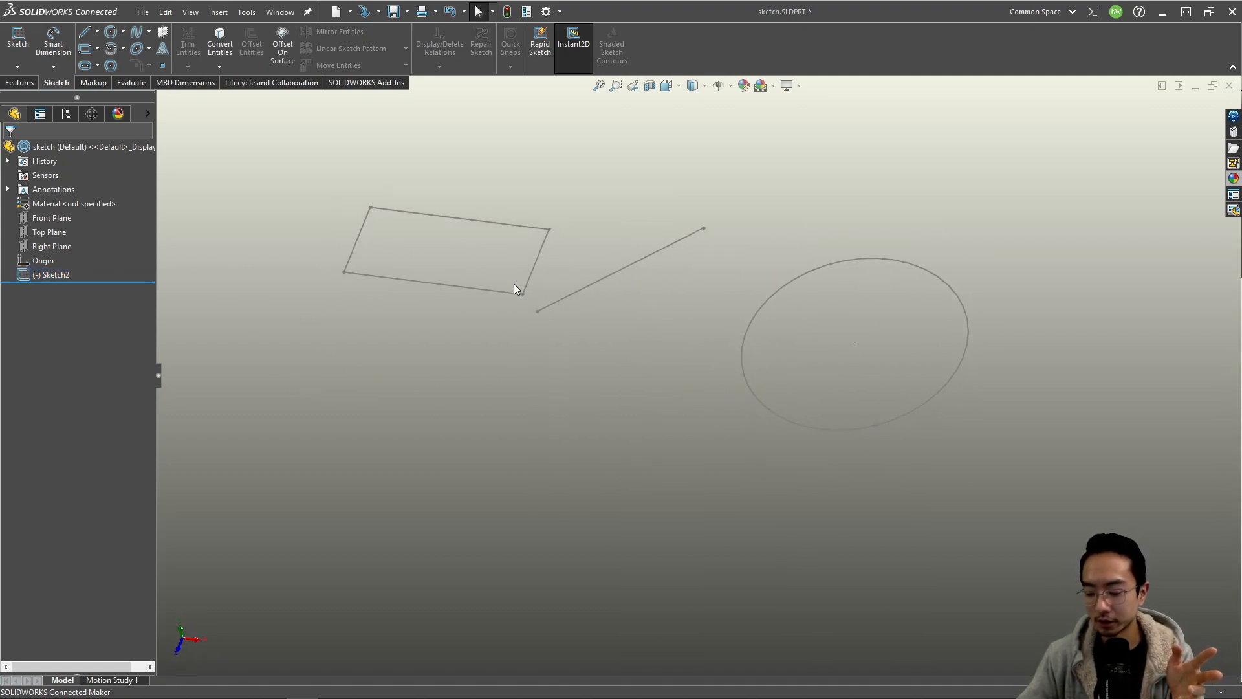
pyautogui.moveTo(566, 317)
pyautogui.mouseDown(button='middle')
pyautogui.moveTo(673, 300)
pyautogui.moveTo(615, 421)
pyautogui.moveTo(402, 493)
pyautogui.moveTo(507, 482)
pyautogui.moveTo(685, 508)
pyautogui.moveTo(727, 385)
pyautogui.moveTo(654, 388)
pyautogui.mouseUp(button='middle')
pyautogui.press('space')
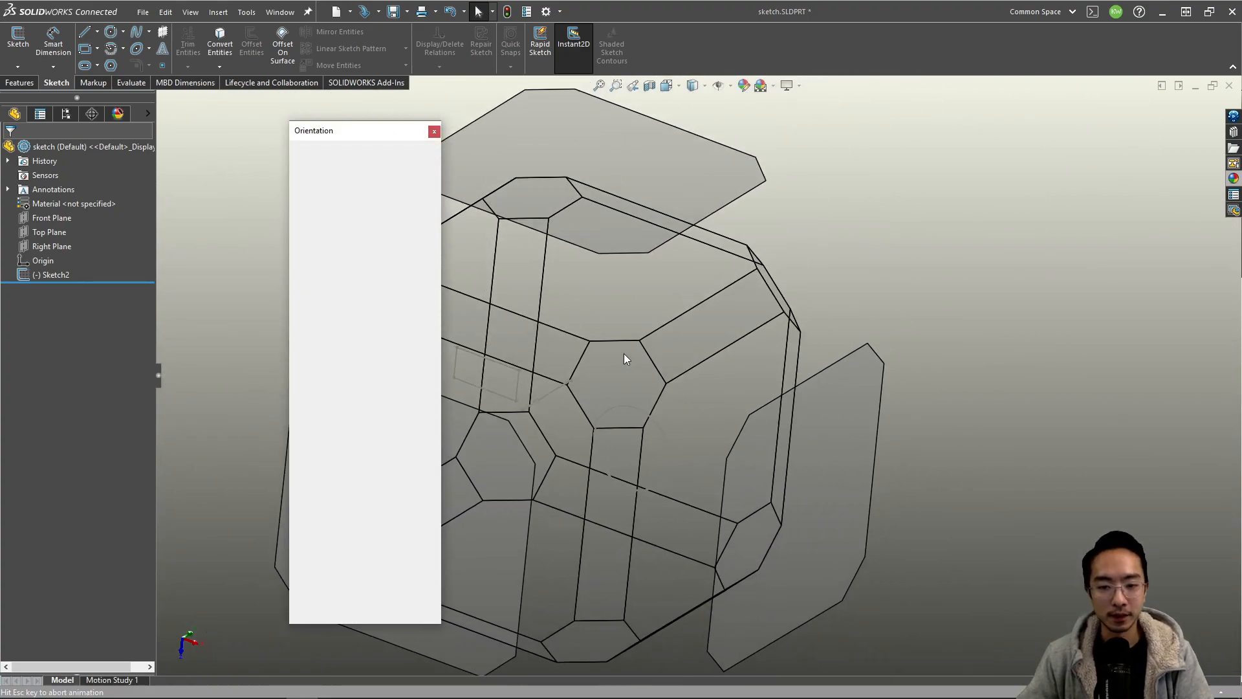
pyautogui.click(311, 170)
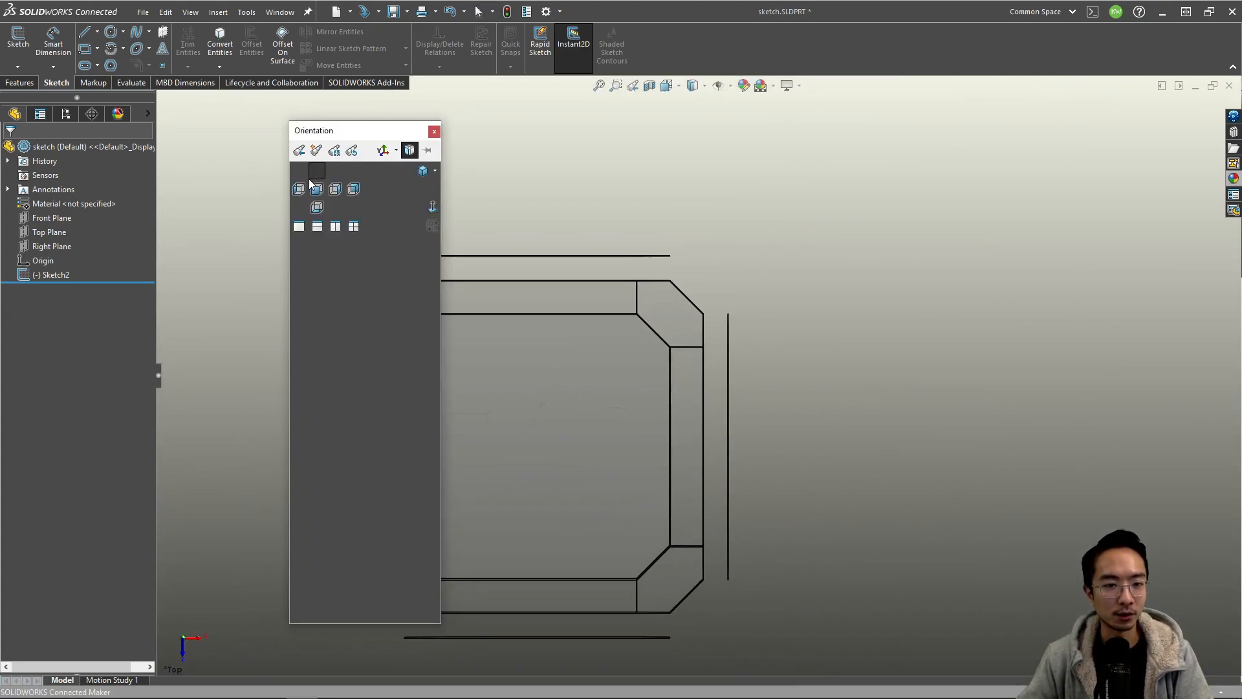
pyautogui.click(312, 185)
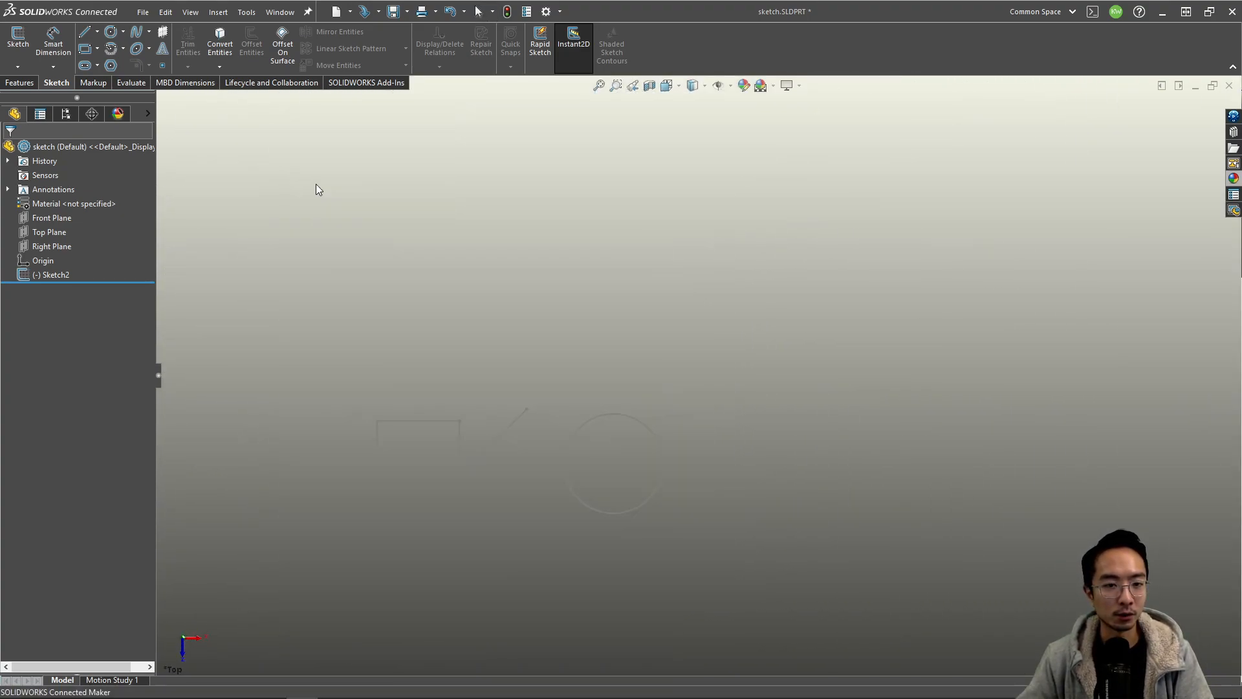
pyautogui.moveTo(645, 299)
pyautogui.mouseDown(button='middle')
pyautogui.moveTo(596, 466)
pyautogui.moveTo(771, 330)
pyautogui.moveTo(628, 392)
pyautogui.moveTo(657, 562)
pyautogui.moveTo(672, 557)
pyautogui.mouseUp(button='middle')
pyautogui.scroll(-2, 725, 350)
pyautogui.scroll(2, 731, 313)
pyautogui.moveTo(733, 315)
pyautogui.mouseDown(button='middle')
pyautogui.moveTo(698, 479)
pyautogui.moveTo(726, 366)
pyautogui.moveTo(737, 388)
pyautogui.mouseUp(button='middle')
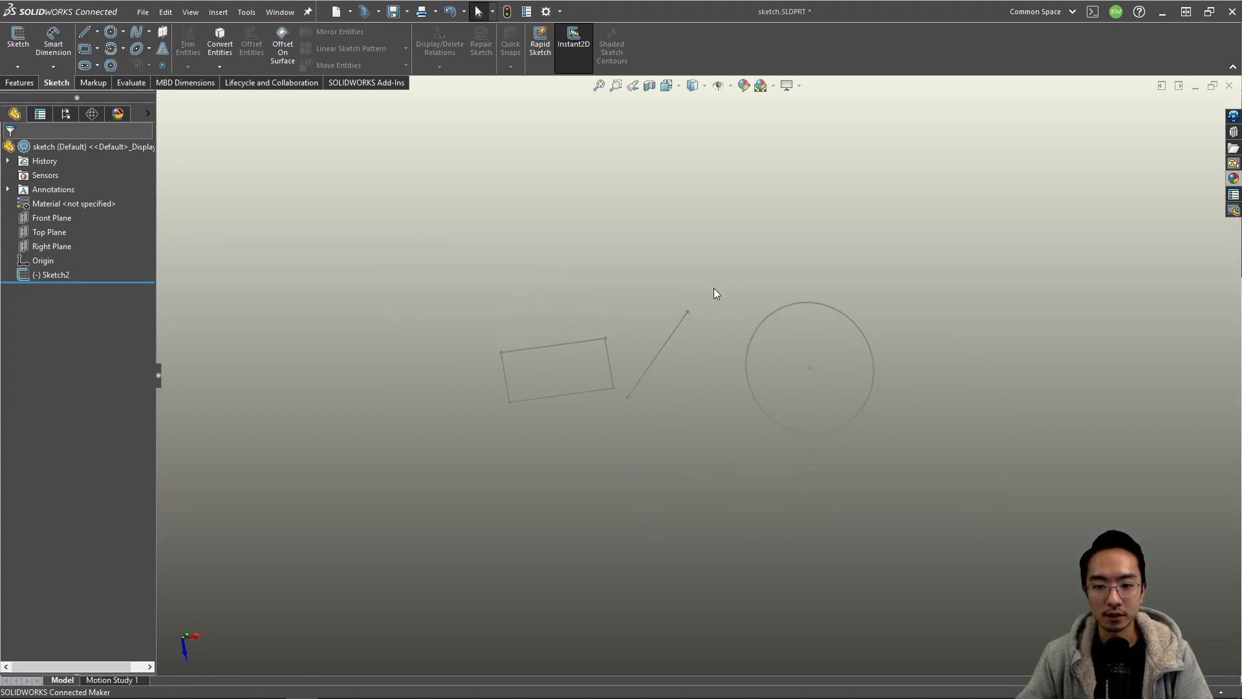
pyautogui.moveTo(728, 291)
pyautogui.mouseDown(button='middle')
pyautogui.moveTo(729, 339)
pyautogui.moveTo(662, 313)
pyautogui.mouseUp(button='middle')
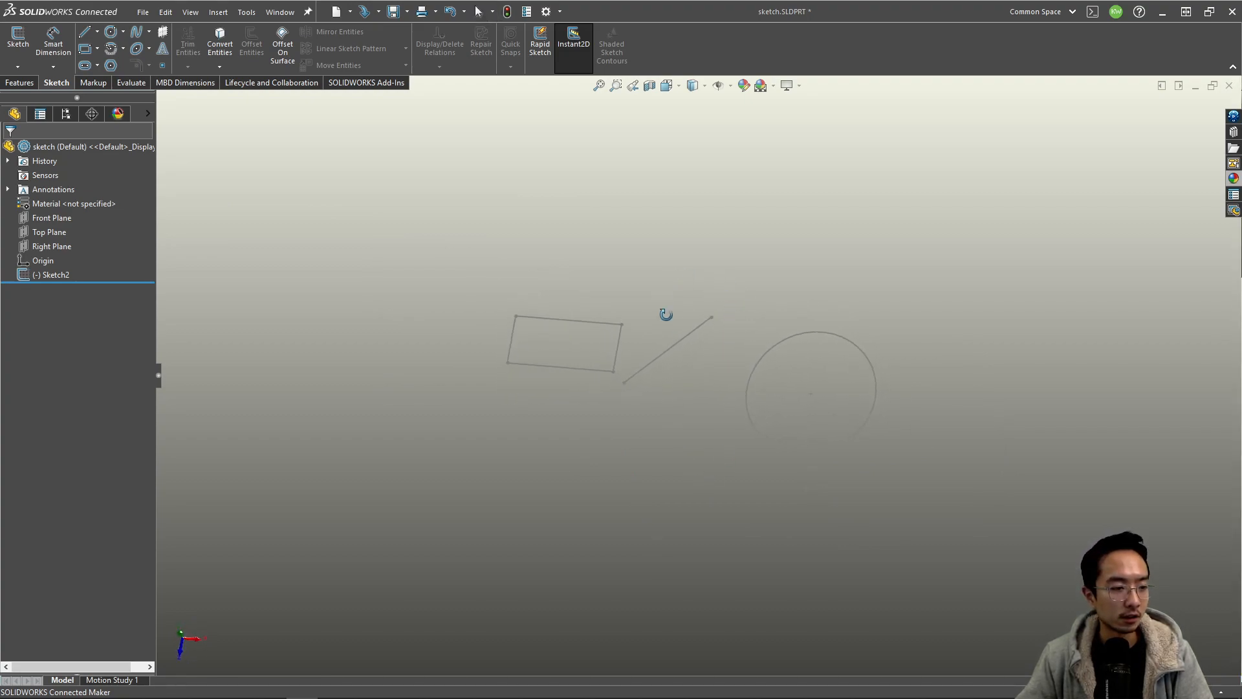
# - Try the Rooftop, Factory Floor and 3 Point Faded background scenes in turn
pyautogui.click(773, 87)
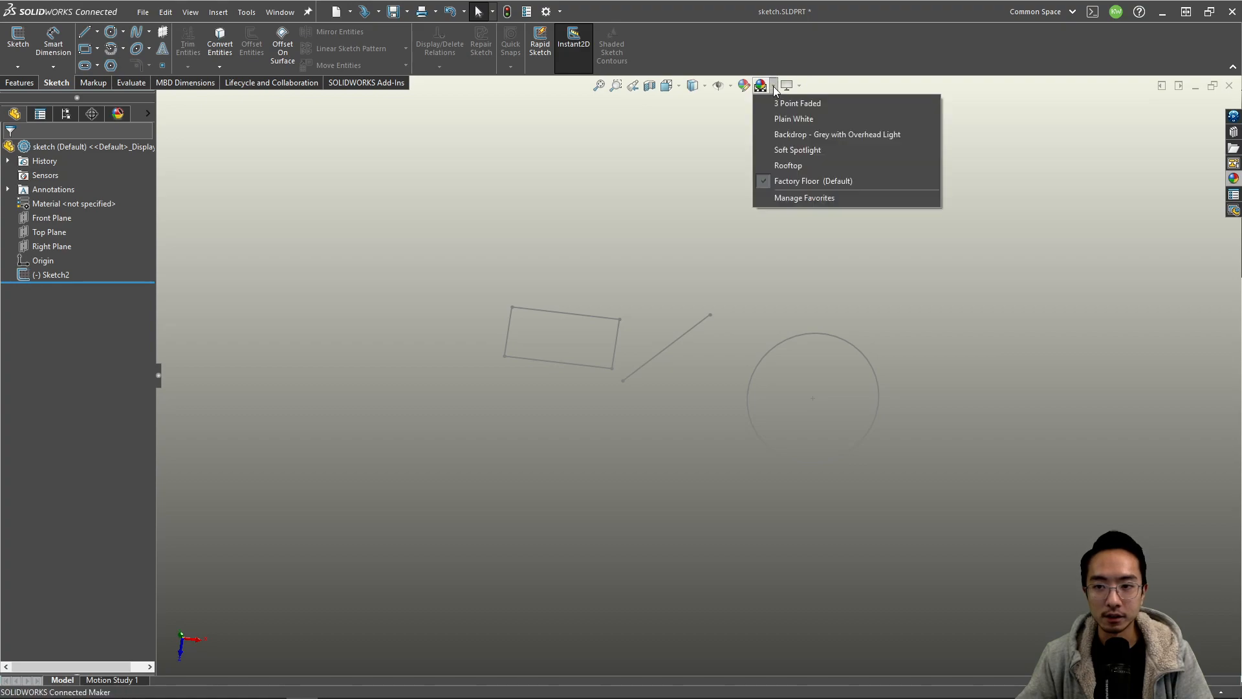
pyautogui.click(783, 164)
pyautogui.moveTo(739, 300)
pyautogui.mouseDown(button='middle')
pyautogui.moveTo(765, 244)
pyautogui.moveTo(798, 316)
pyautogui.moveTo(796, 259)
pyautogui.mouseUp(button='middle')
pyautogui.click(774, 87)
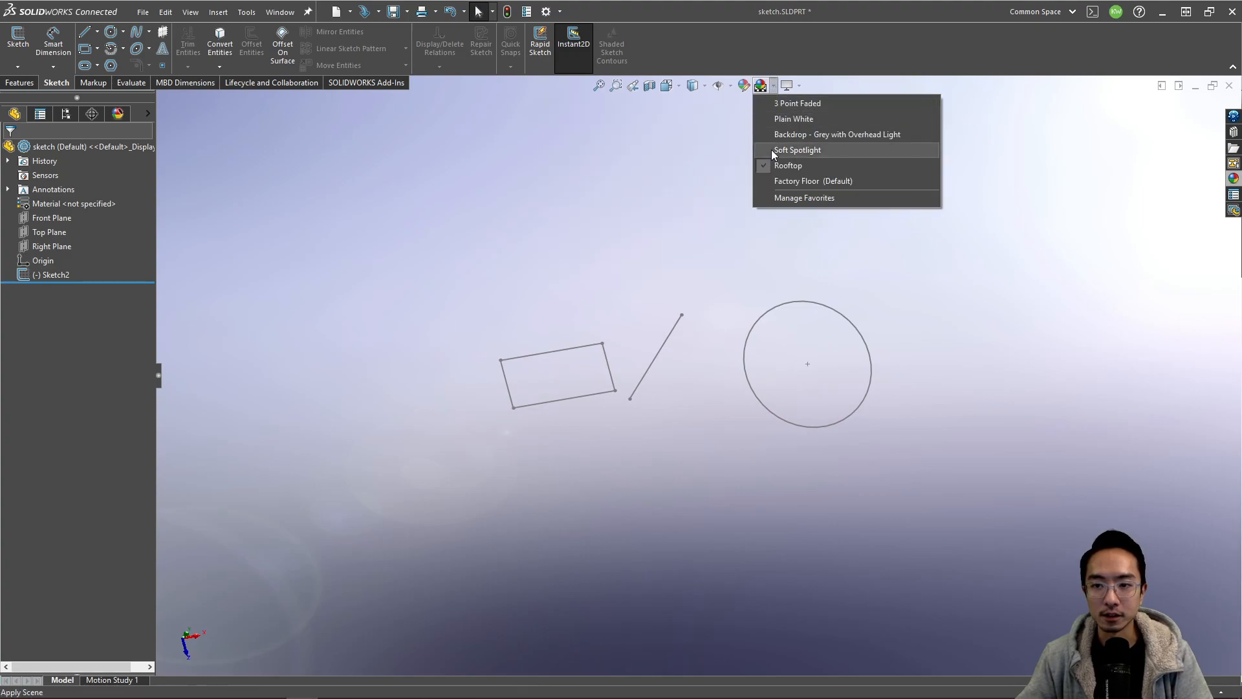
pyautogui.click(786, 184)
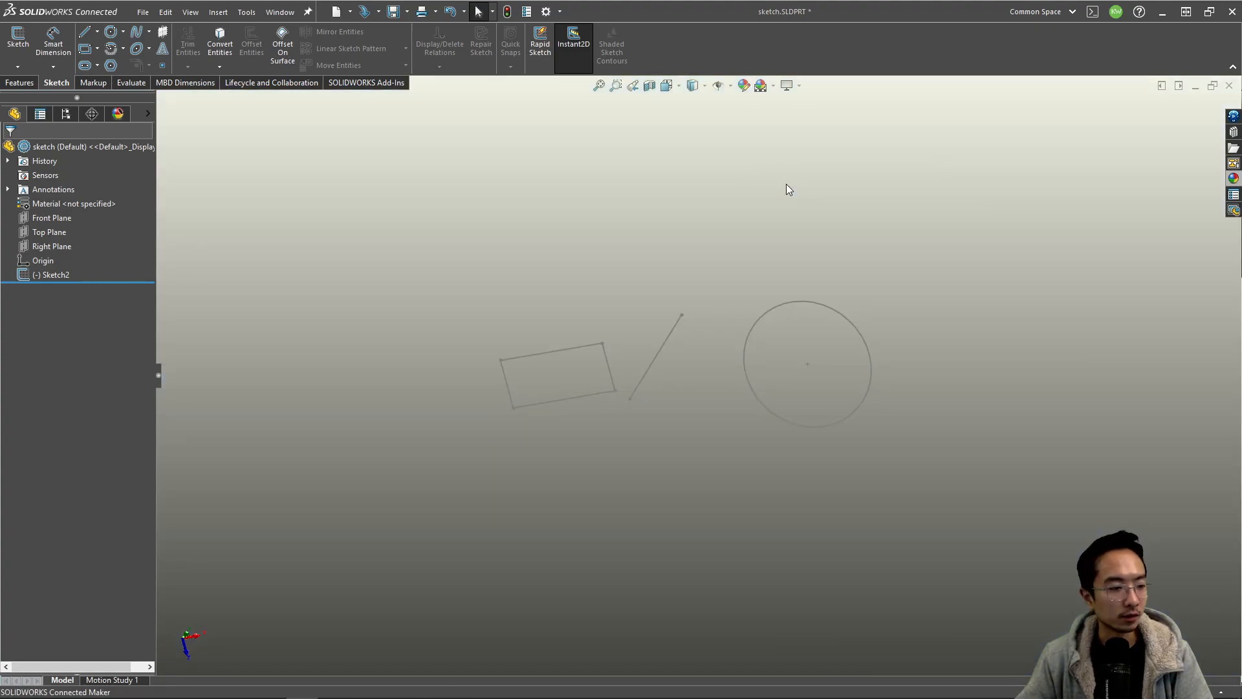
pyautogui.click(774, 89)
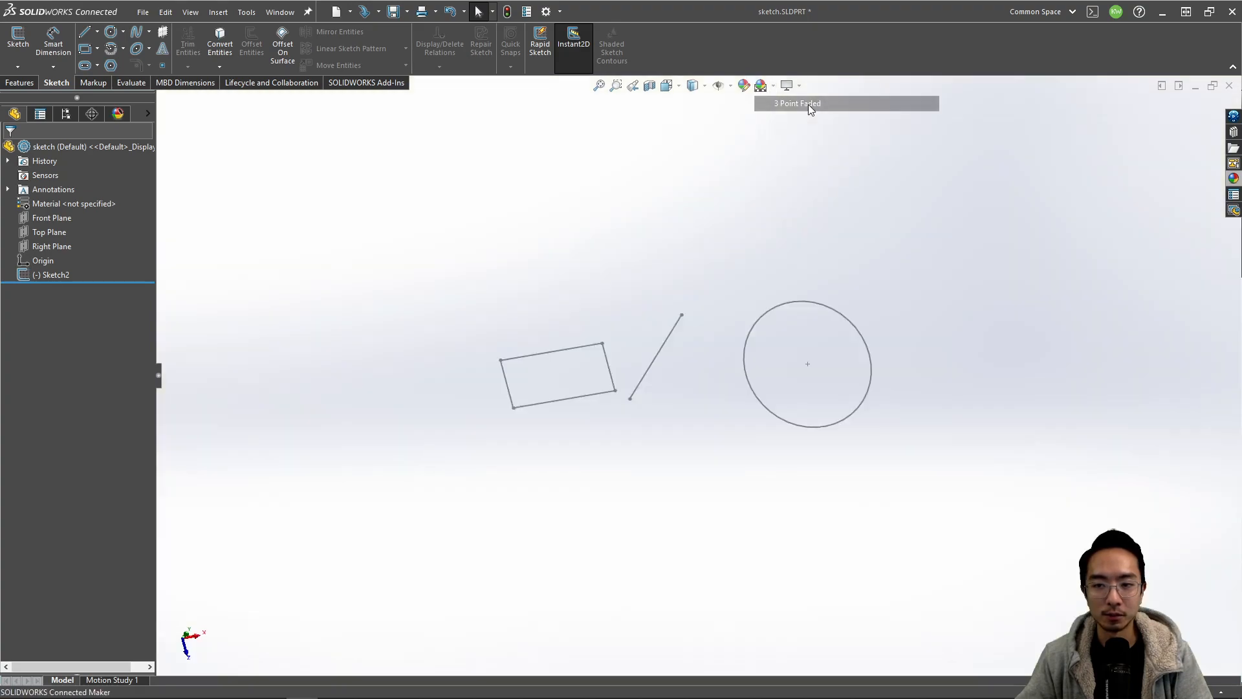
pyautogui.click(808, 103)
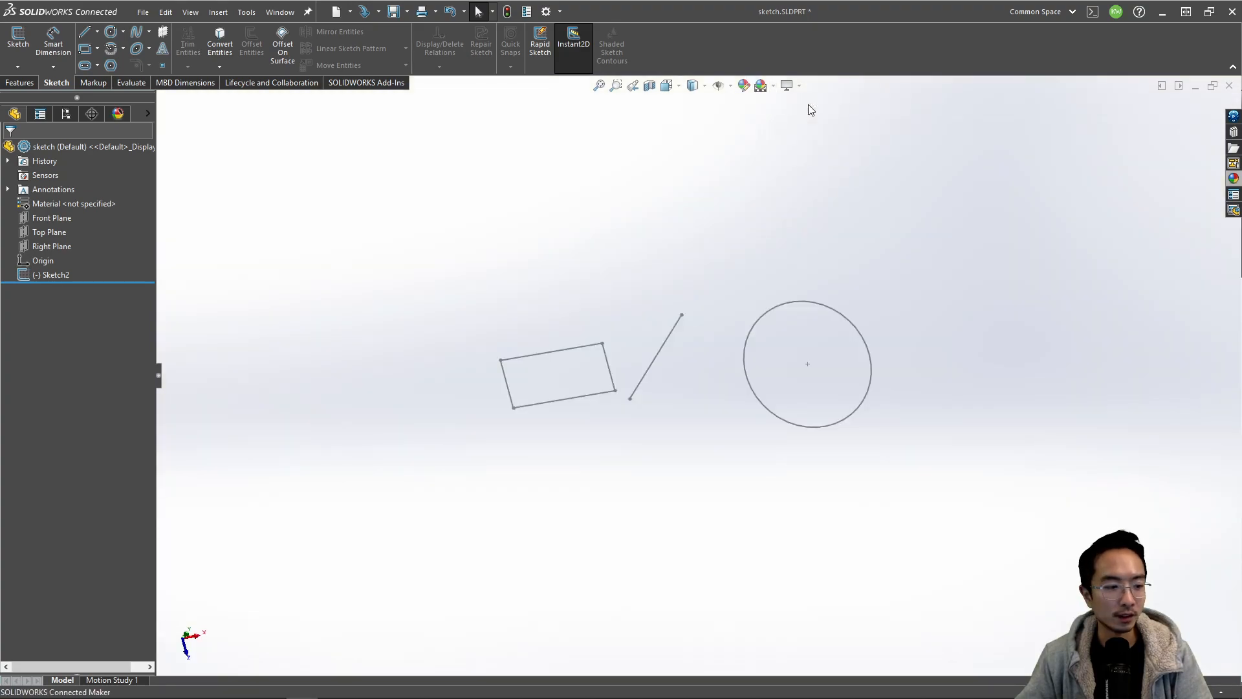
# - Apply the Rooftop scene to the part and check the sketch against it
pyautogui.click(773, 86)
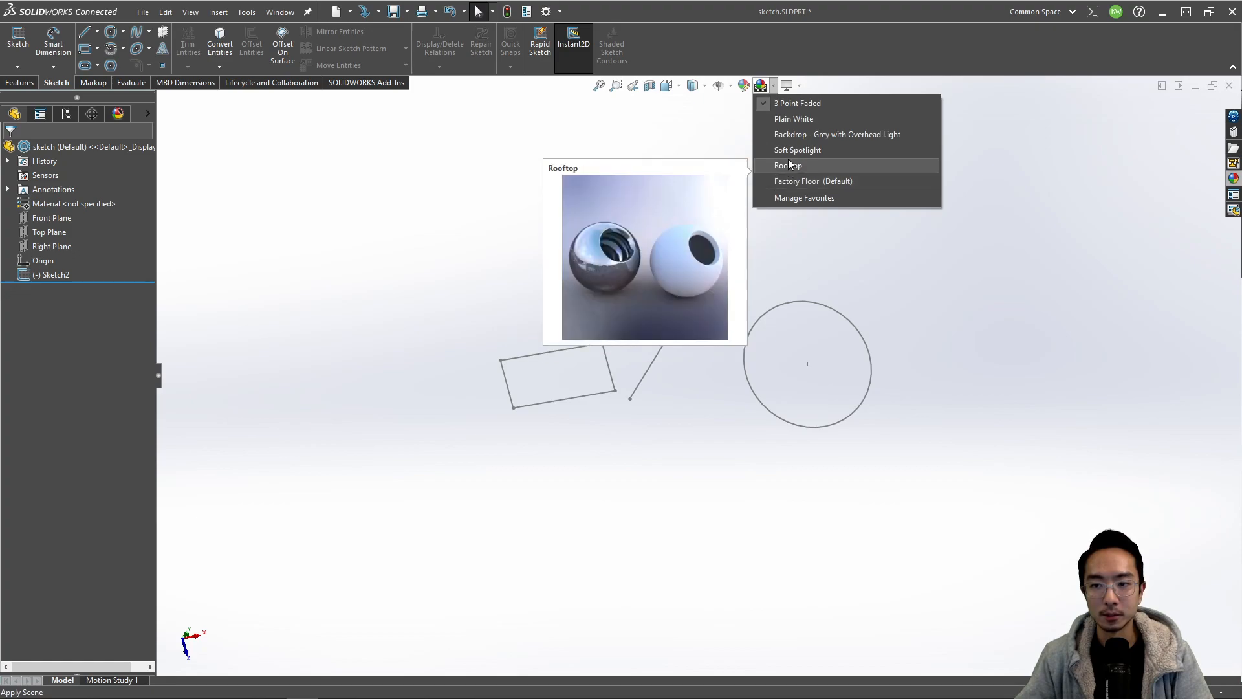
pyautogui.click(789, 166)
pyautogui.moveTo(775, 293)
pyautogui.mouseDown(button='middle')
pyautogui.moveTo(679, 303)
pyautogui.moveTo(755, 368)
pyautogui.moveTo(748, 322)
pyautogui.mouseUp(button='middle')
pyautogui.scroll(3, 801, 398)
pyautogui.scroll(-4, 802, 400)
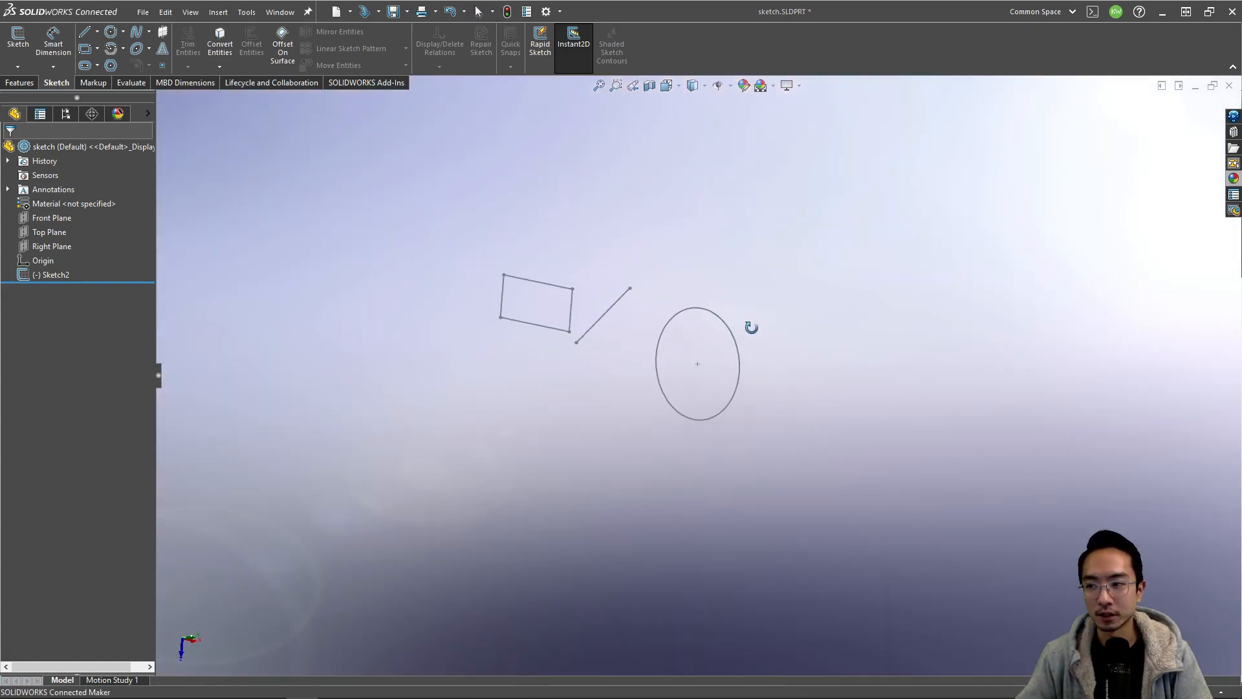
# - Browse the Studio and Basic Scenes libraries and set the Rooftop scene as the default scene
pyautogui.click(1233, 179)
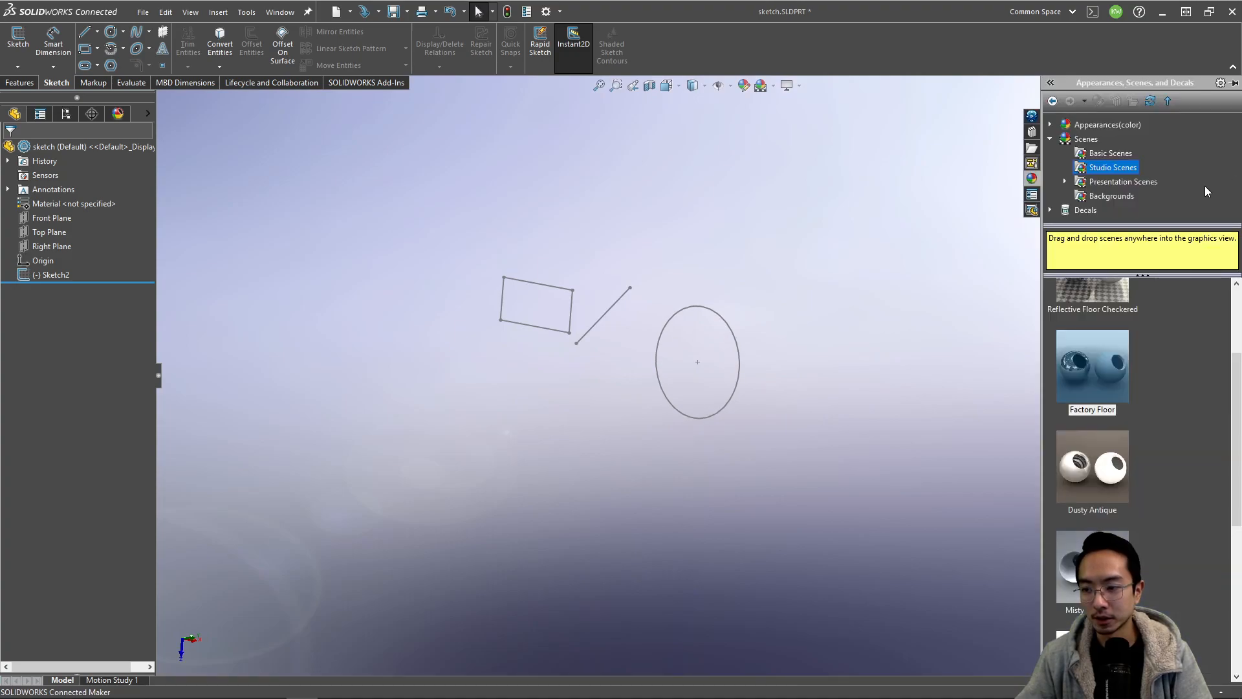
pyautogui.scroll(-3, 1125, 467)
pyautogui.scroll(5, 1124, 467)
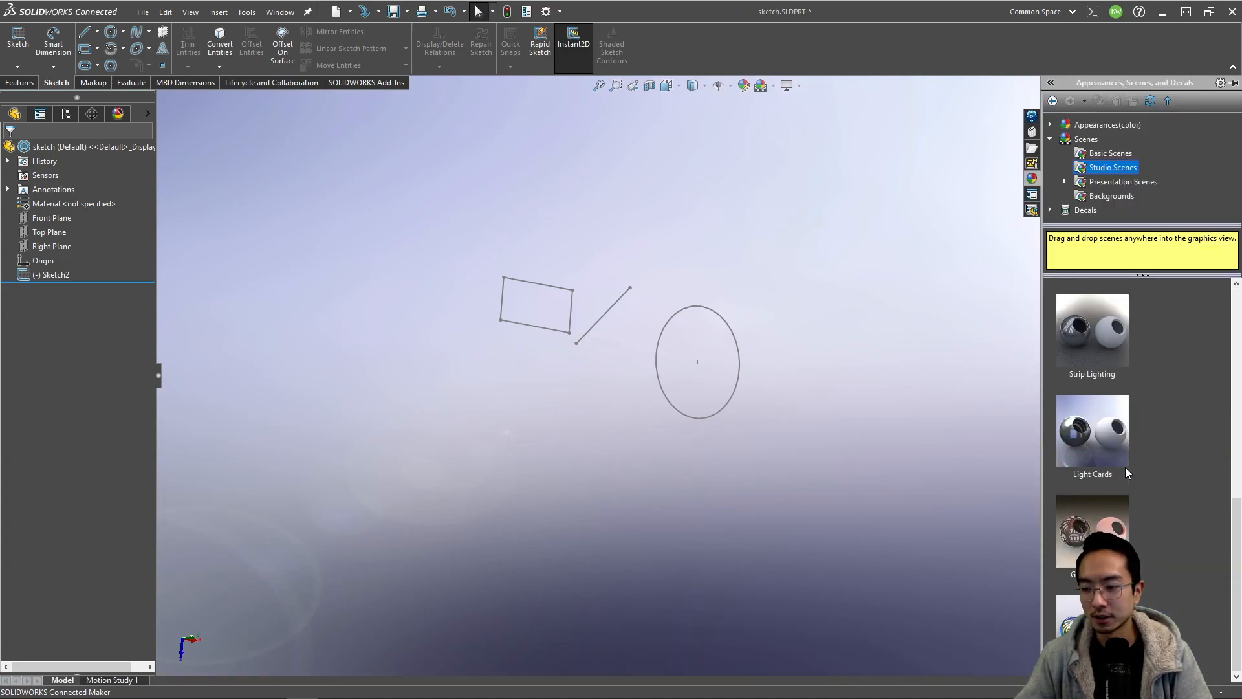
pyautogui.scroll(-3, 1087, 363)
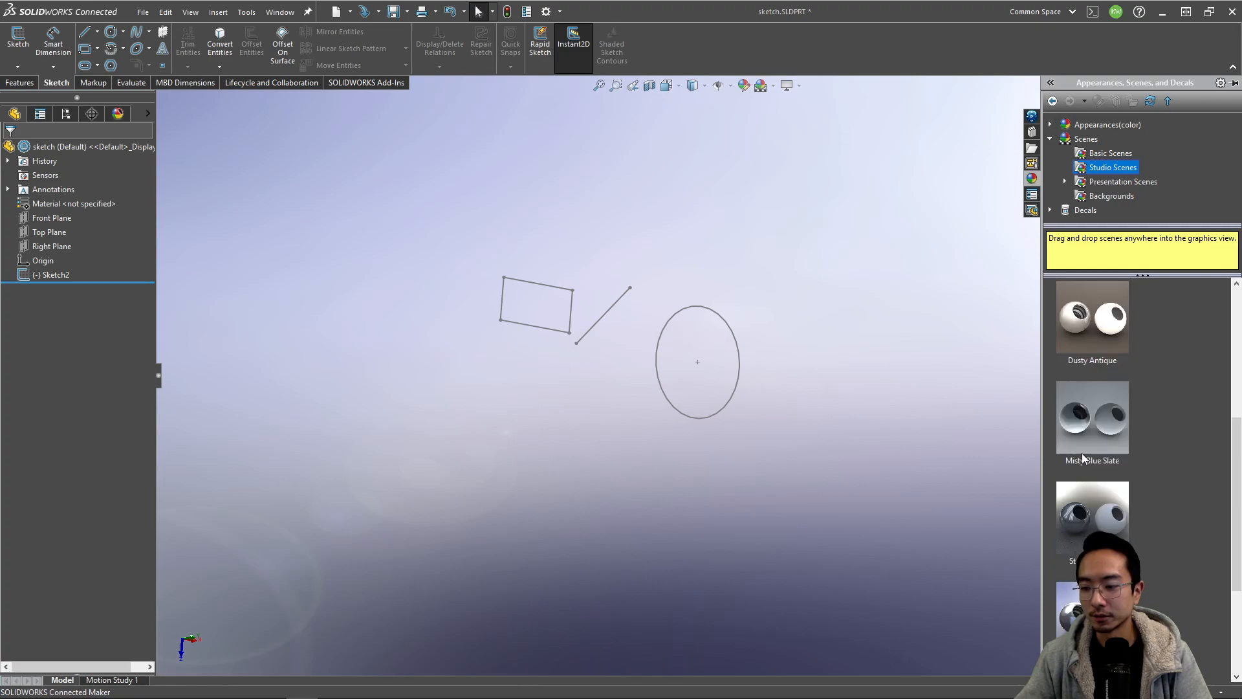
pyautogui.scroll(4, 1097, 483)
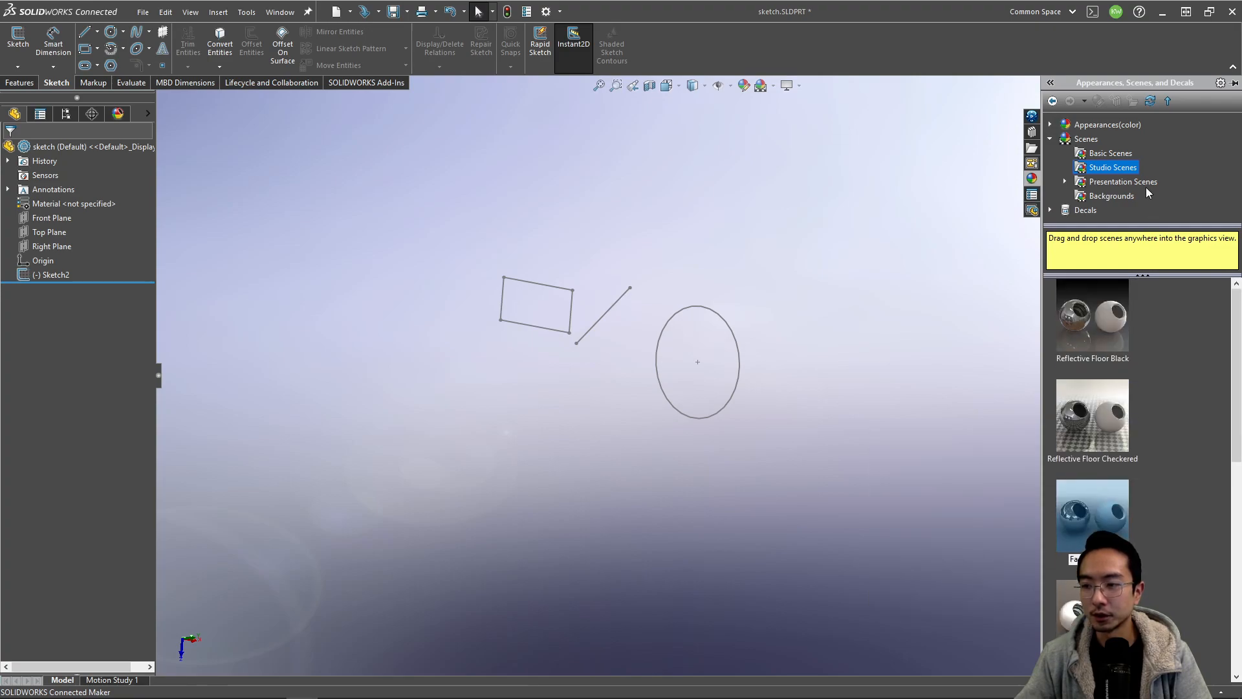
pyautogui.click(1111, 154)
pyautogui.scroll(-6, 1112, 502)
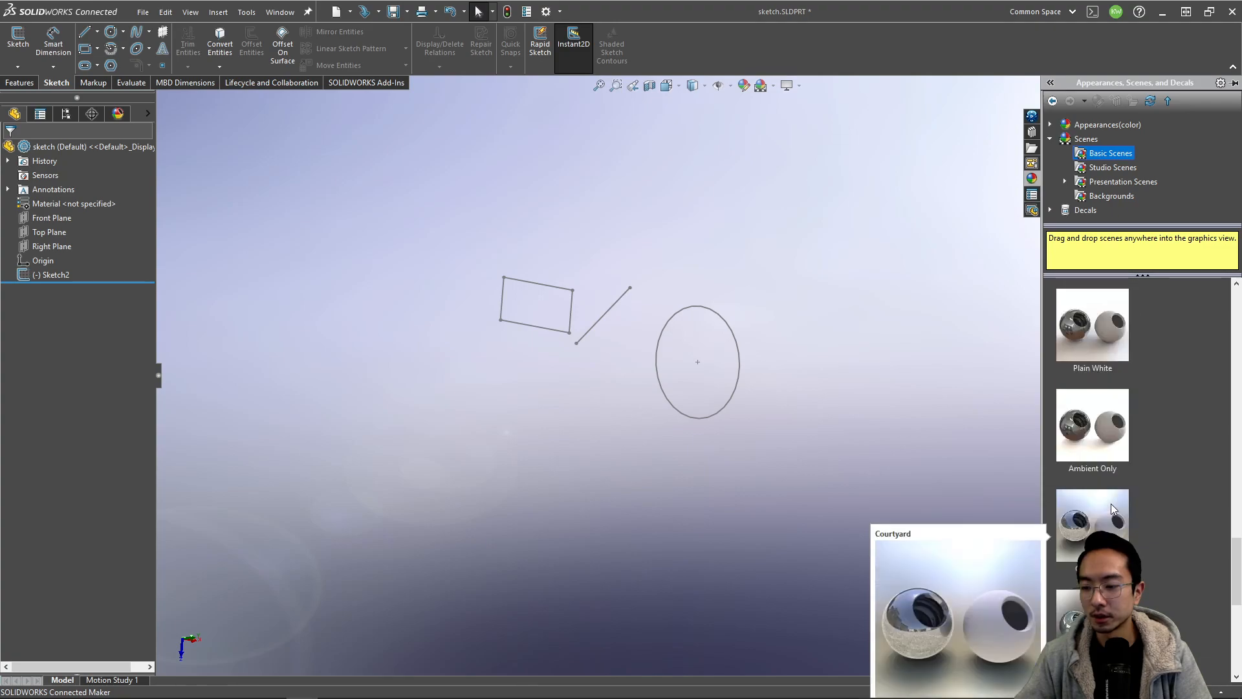
pyautogui.scroll(-2, 1112, 505)
pyautogui.rightClick(1097, 434)
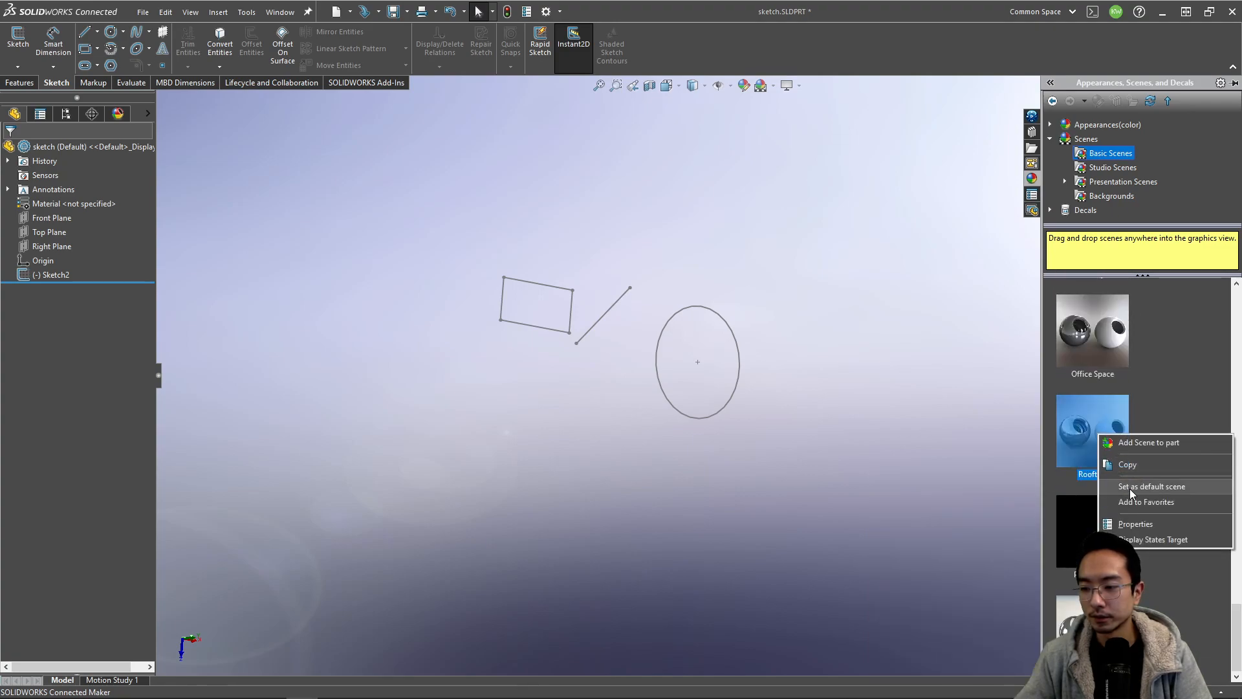
pyautogui.click(1149, 485)
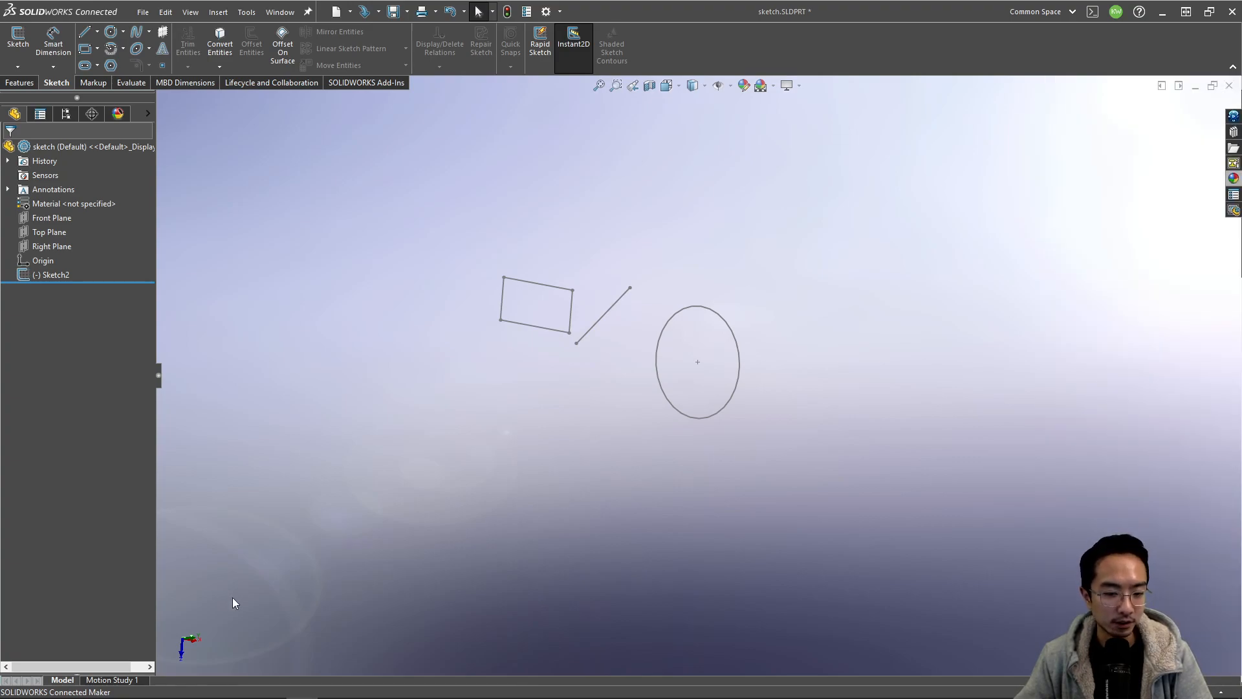
# - Reorient the view of the sketch by picking a face of the view selector cube
pyautogui.press('space')
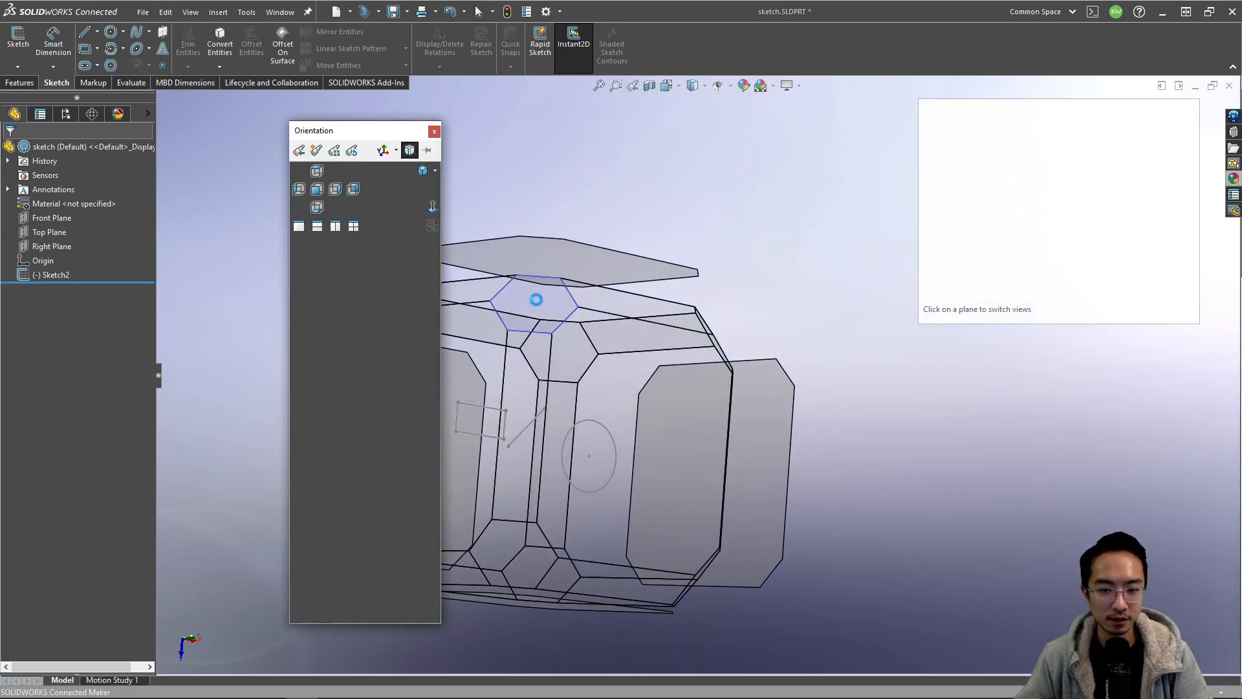
pyautogui.click(478, 399)
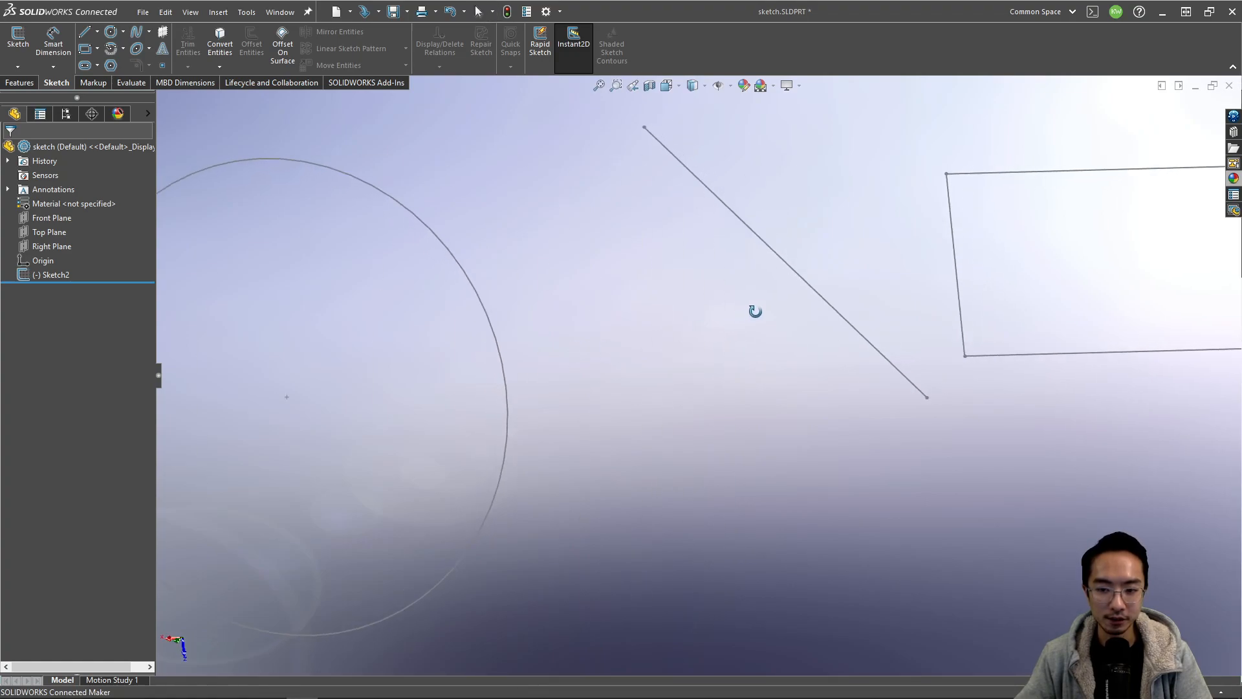
# - Open the existing sketch with the circle, line and rectangle for editing and view it normal to its plane
pyautogui.moveTo(698, 312); pyautogui.dragTo(658, 341, button='middle')
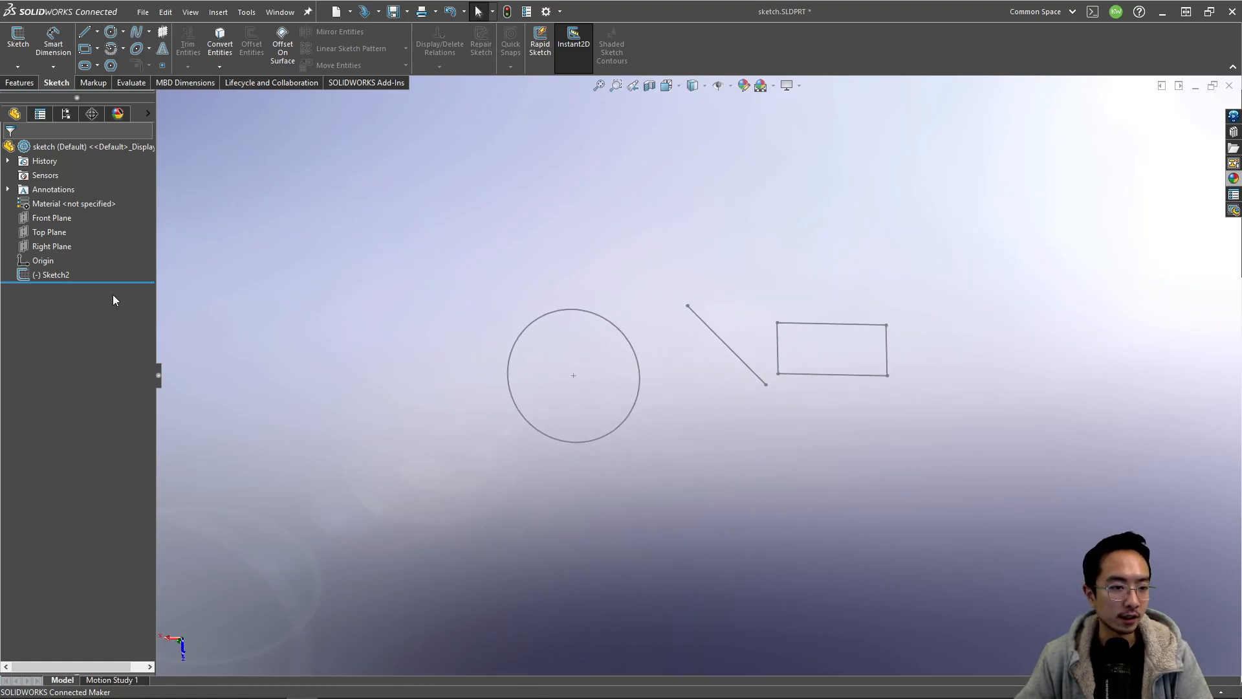
pyautogui.click(57, 277)
pyautogui.click(73, 246)
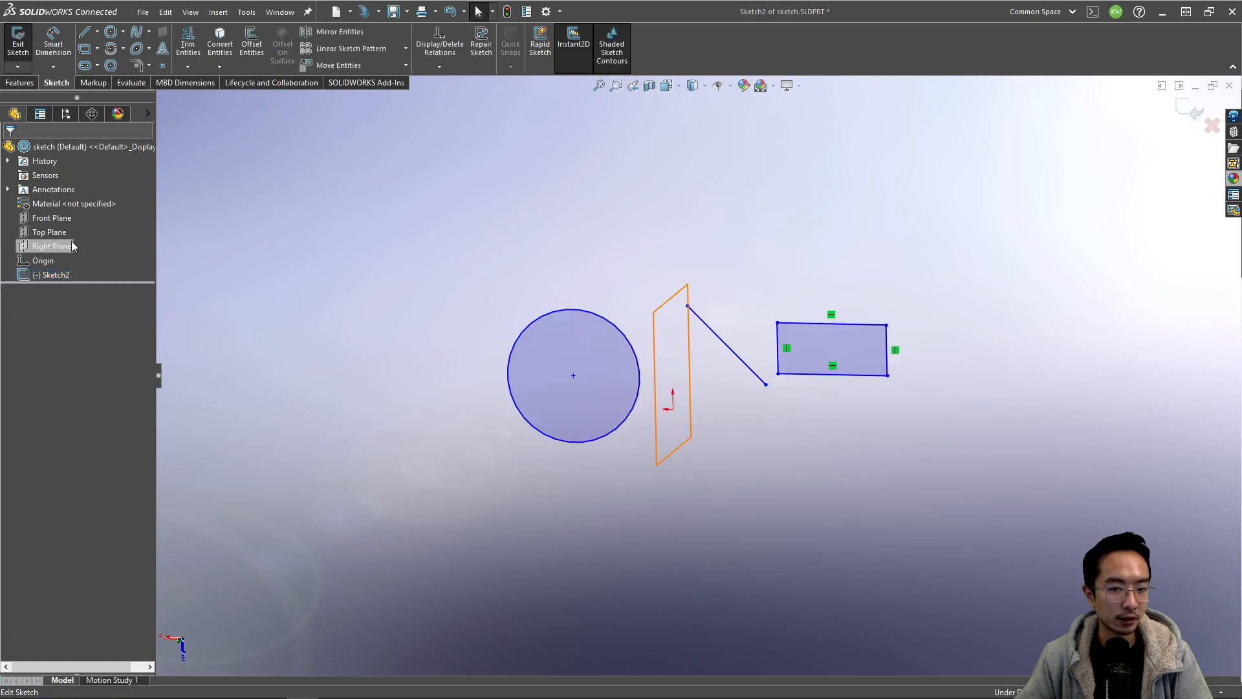
pyautogui.moveTo(476, 285); pyautogui.dragTo(498, 319, button='middle')
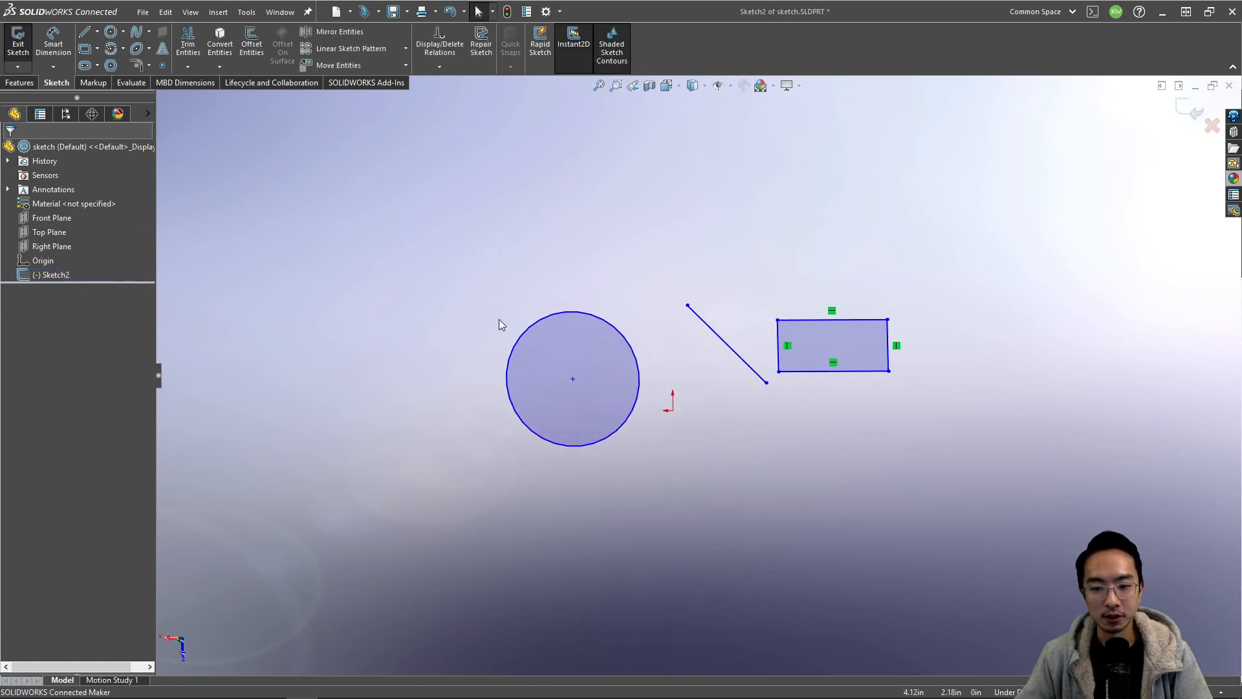
pyautogui.press('space')
pyautogui.click(439, 207)
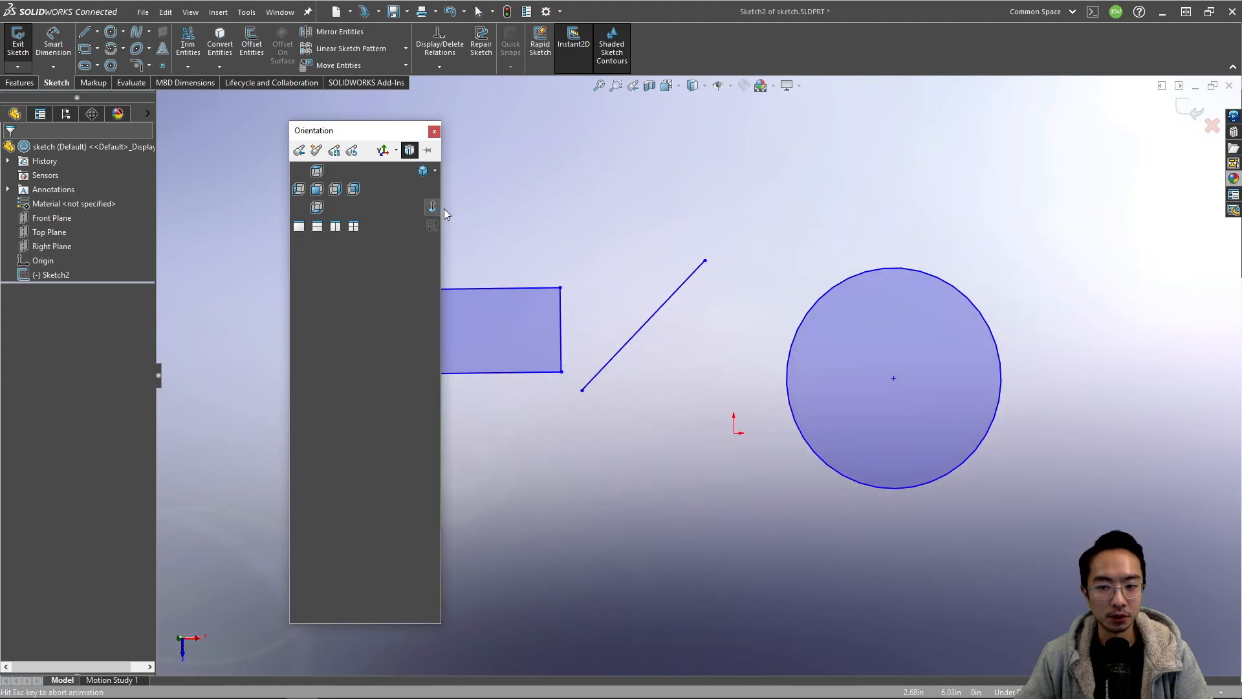
# - Delete all four lines of the rectangle from the sketch
pyautogui.moveTo(313, 237); pyautogui.dragTo(572, 398)
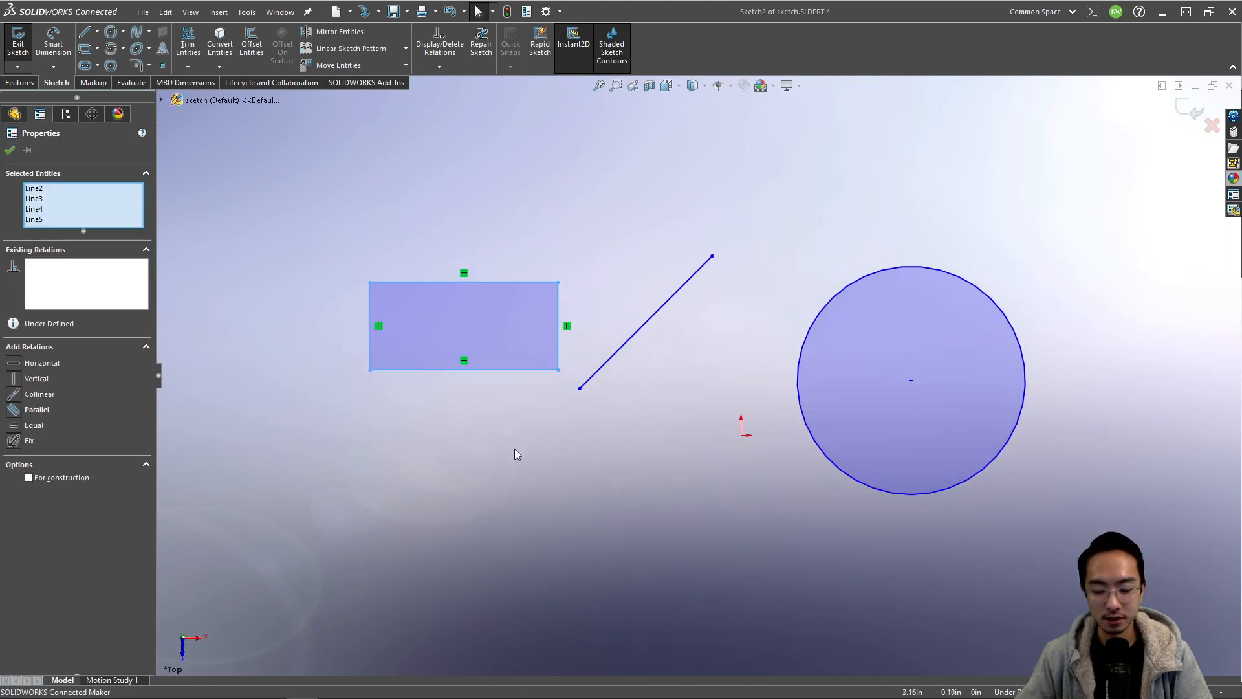
pyautogui.press('Delete')
# - Move the diagonal line up and left, and move the circle below and left of it, centred at about X -117 mm, Z 24 mm
pyautogui.moveTo(561, 153); pyautogui.dragTo(729, 437)
pyautogui.moveTo(647, 321); pyautogui.dragTo(496, 403)
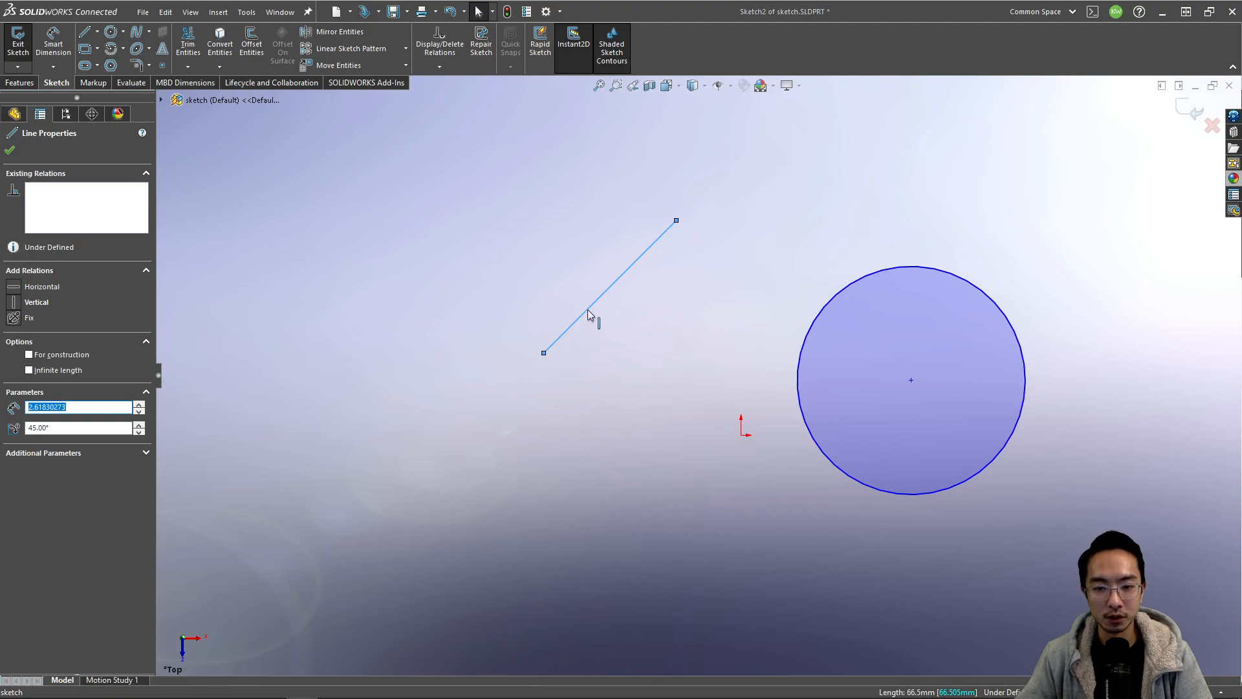
pyautogui.moveTo(911, 379); pyautogui.dragTo(409, 500)
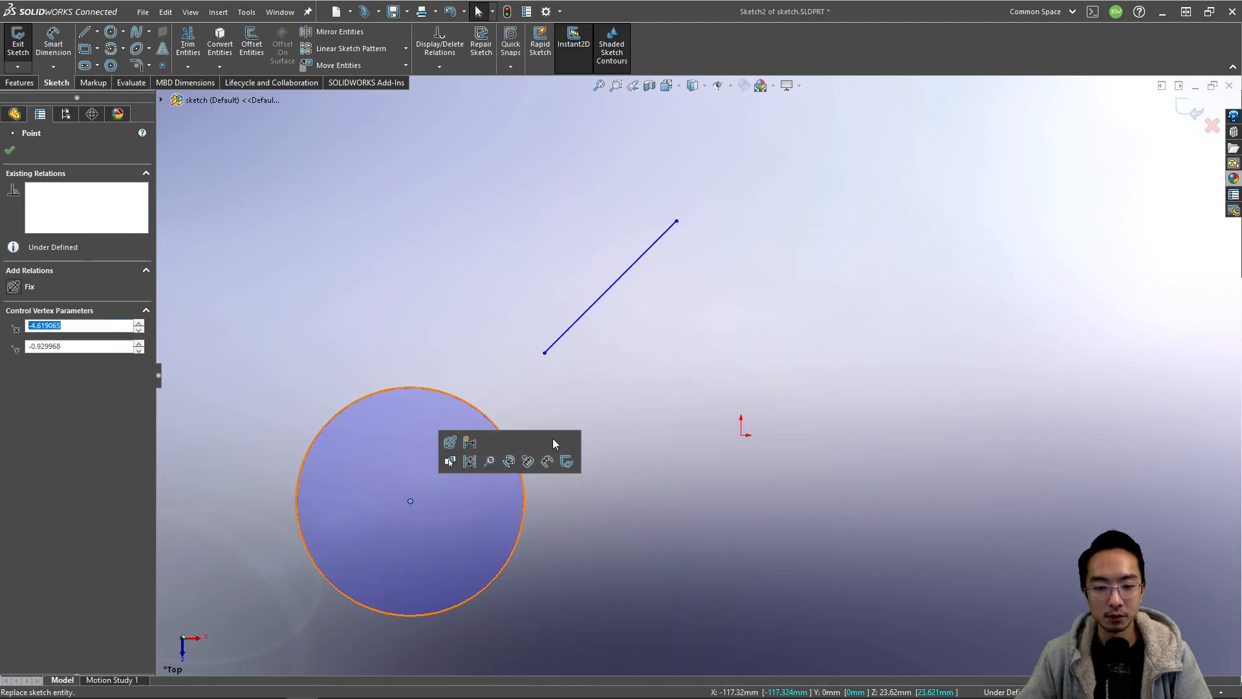
pyautogui.click(643, 385)
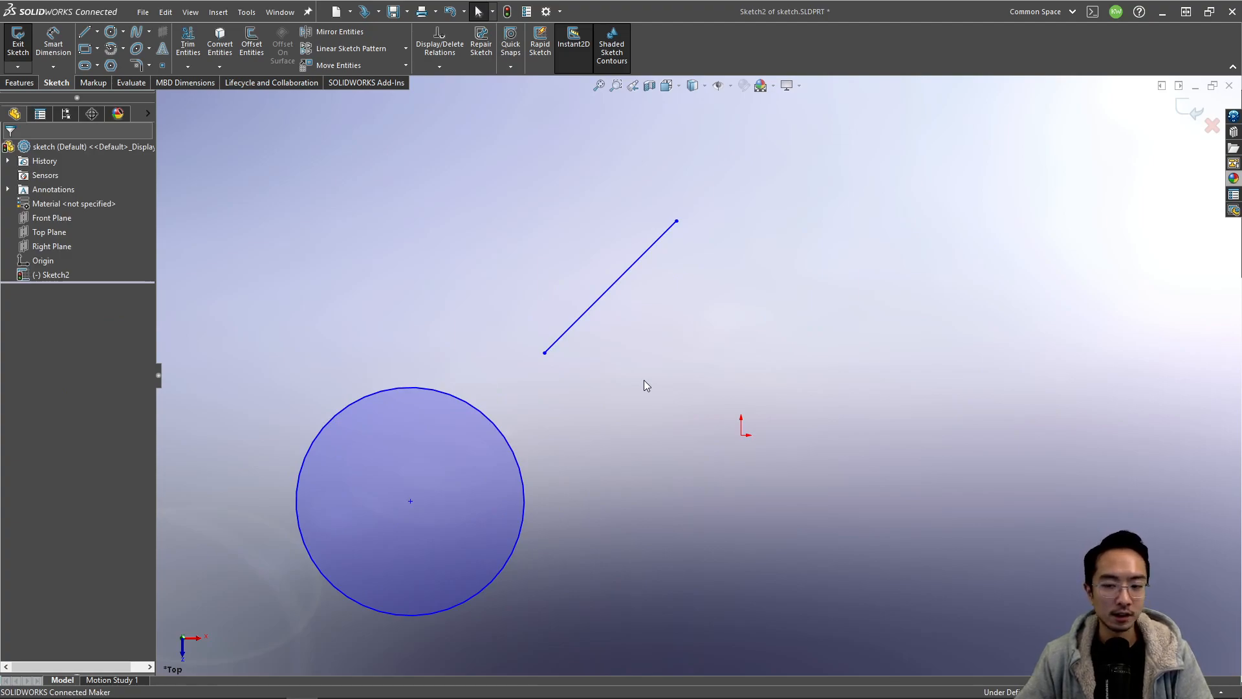